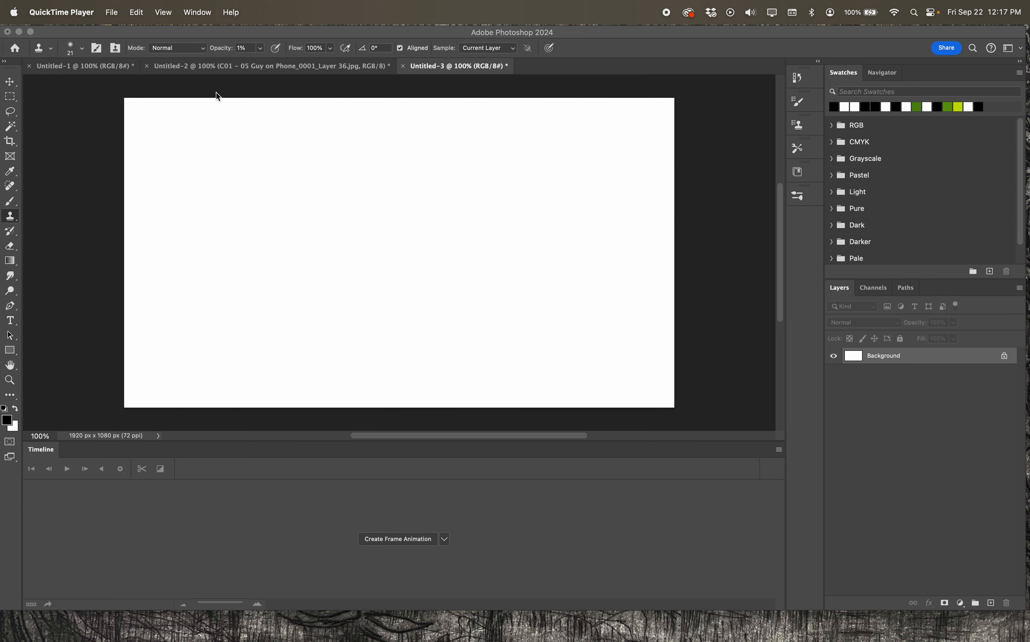
- Bring Photoshop to the front, hide the Timeline panel and display it again
click(268, 32)
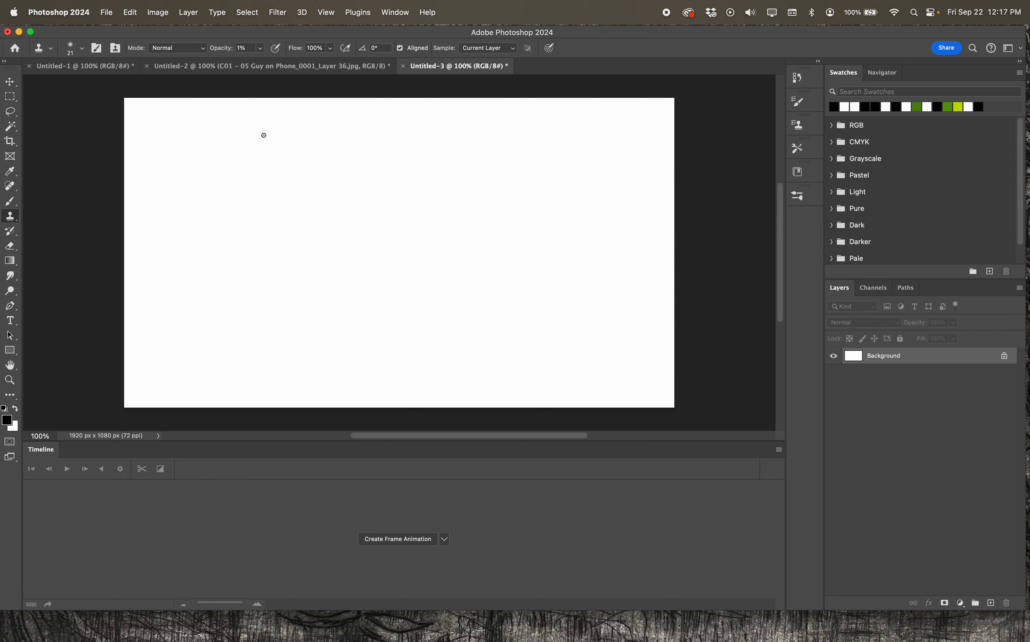
click(395, 11)
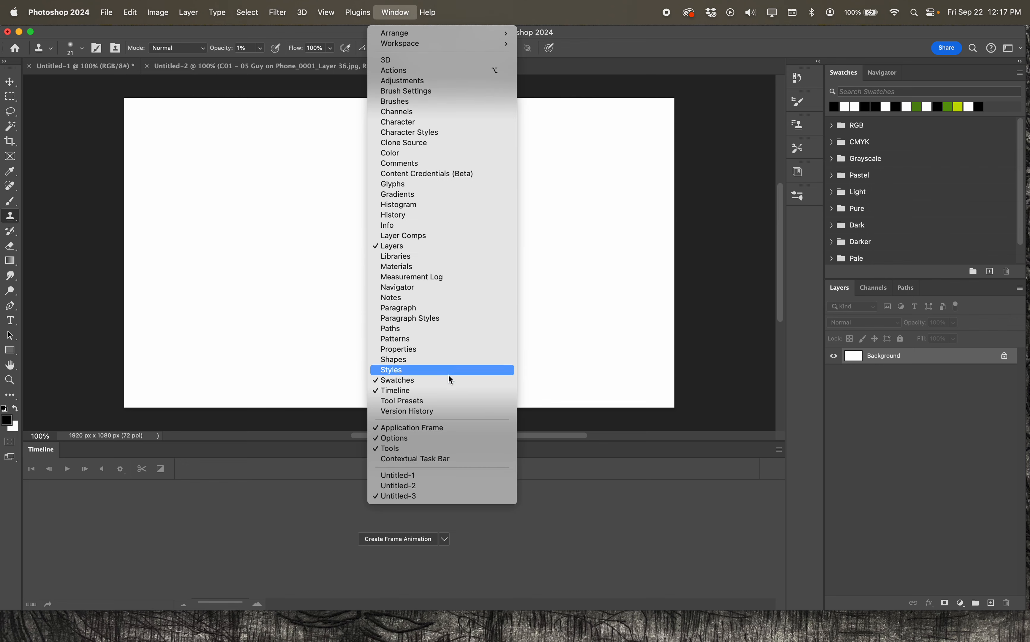
click(443, 390)
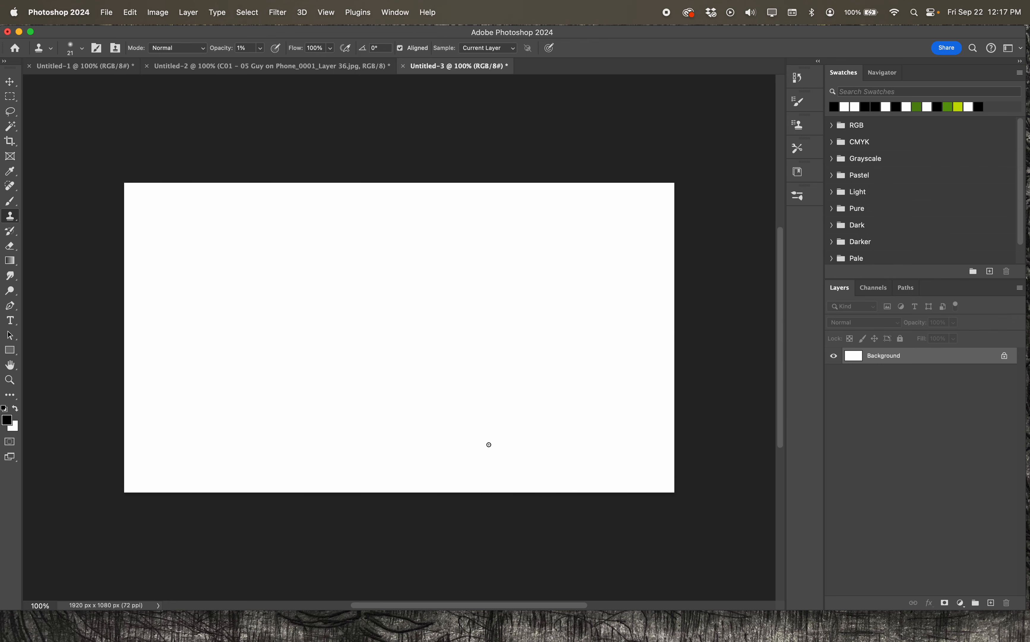
click(396, 12)
click(457, 392)
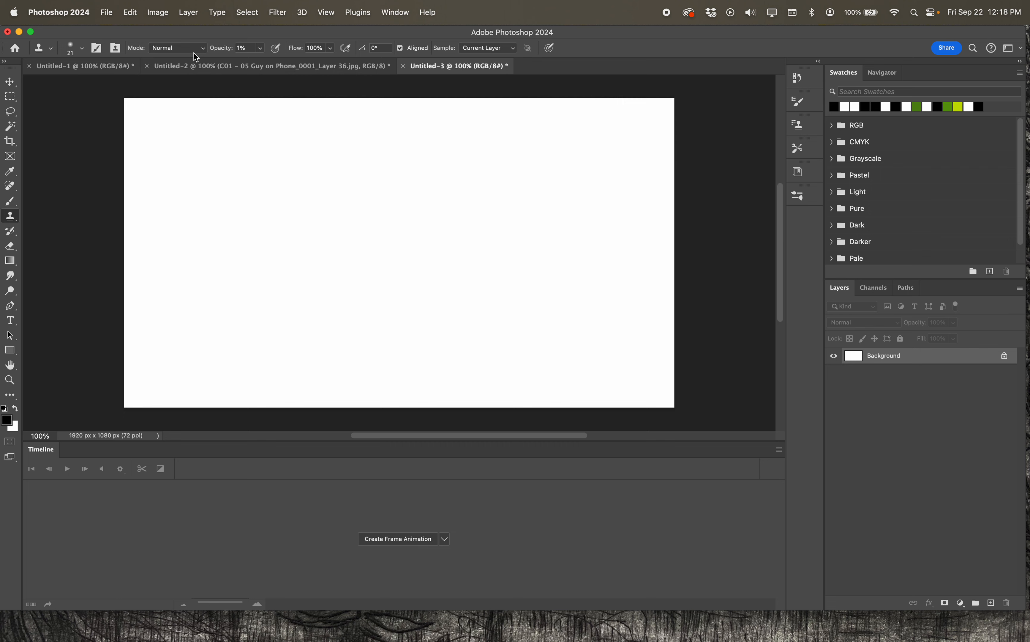
- Start loading files into a stack and browse to the Hand Drawn Frames folder inside Photoshop Animation's Assets Raw Photos
click(109, 14)
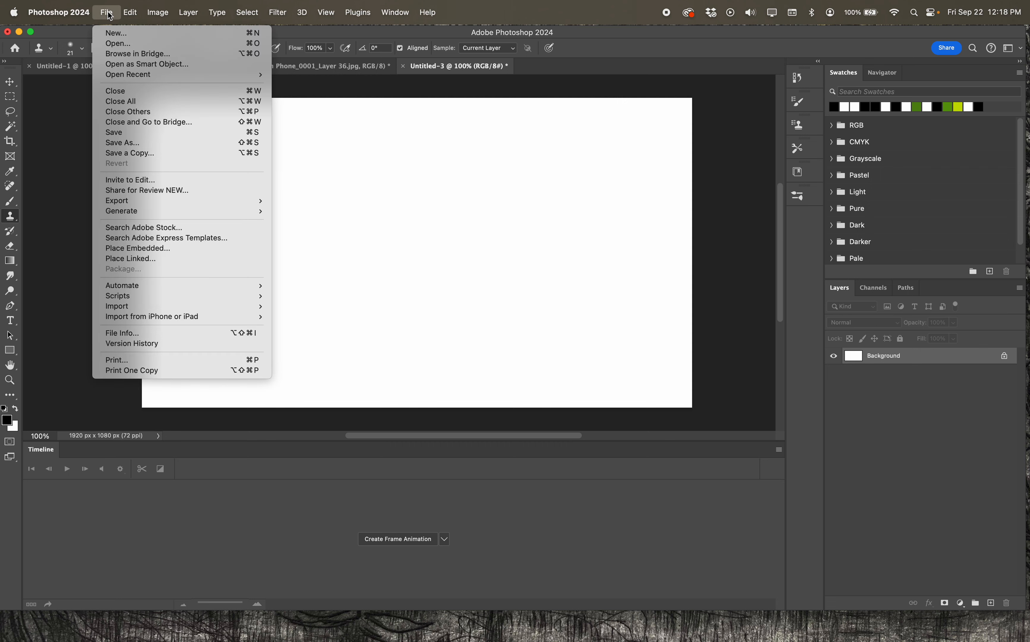
mouse_move(173, 299)
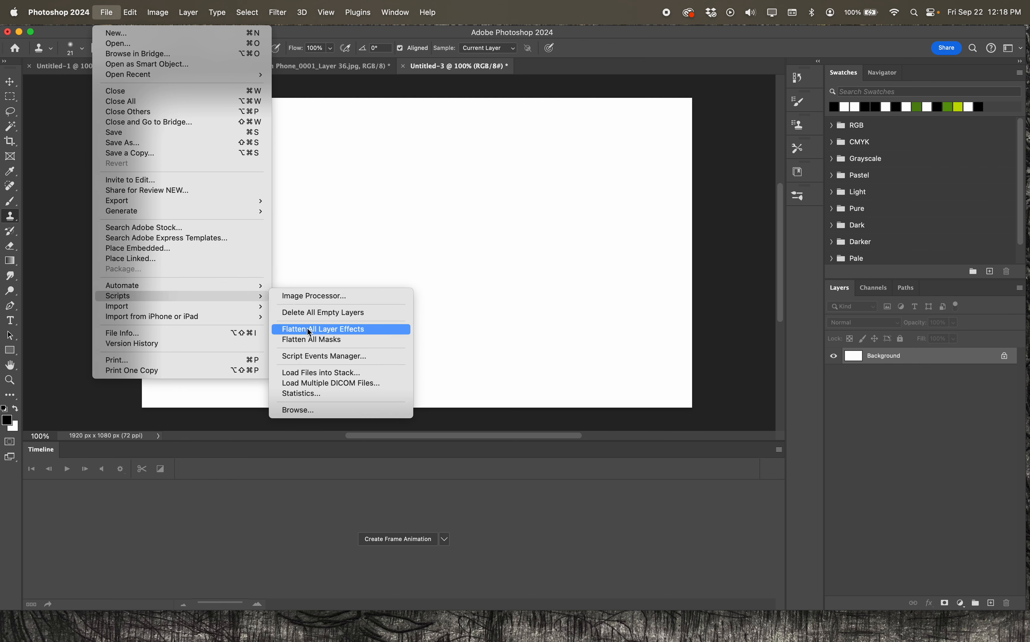
click(314, 372)
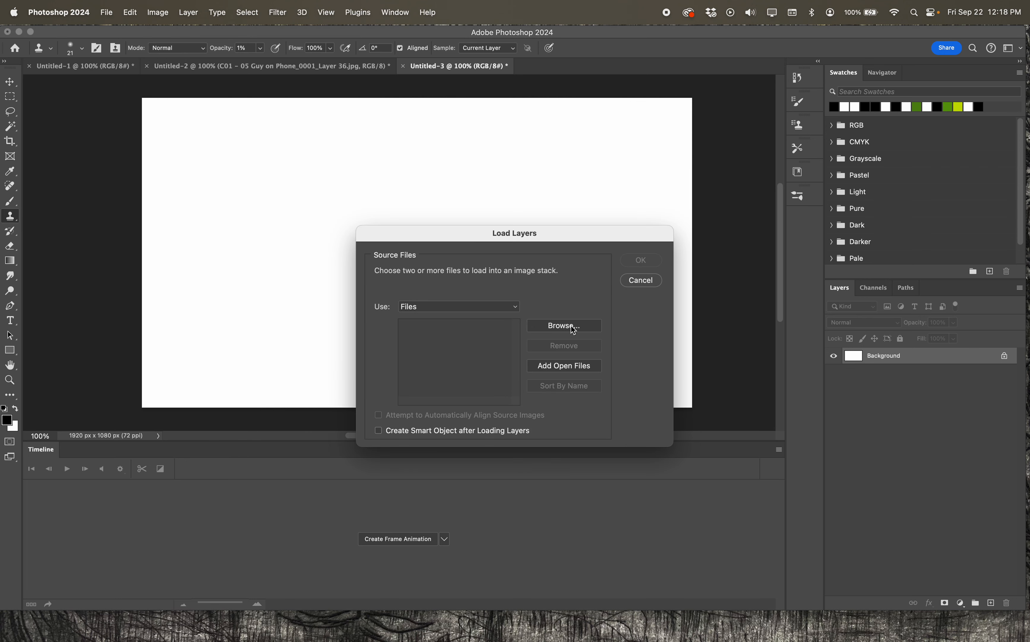
click(564, 330)
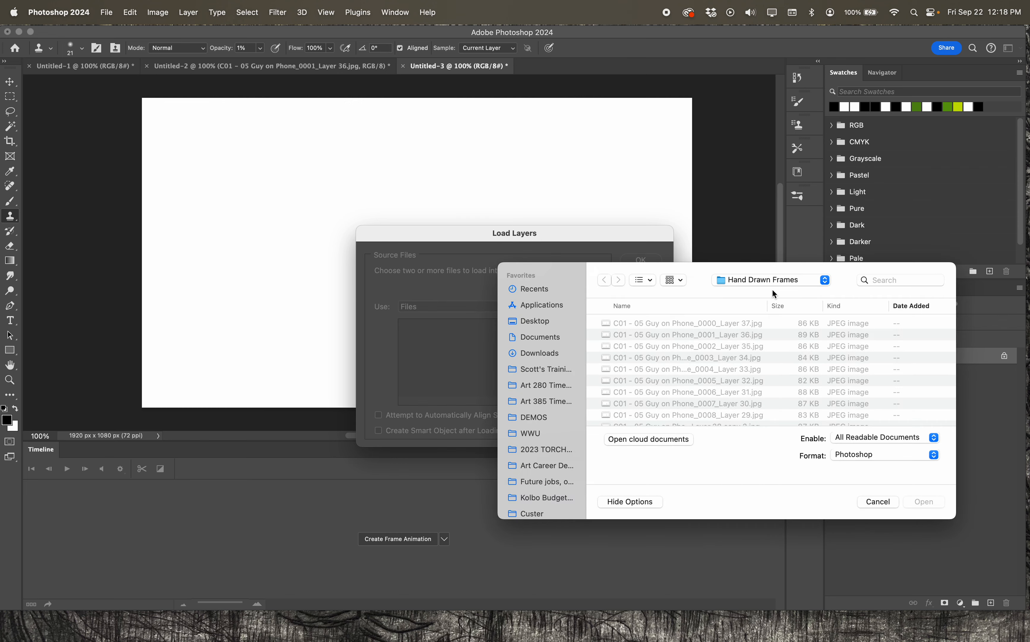
click(767, 281)
click(753, 318)
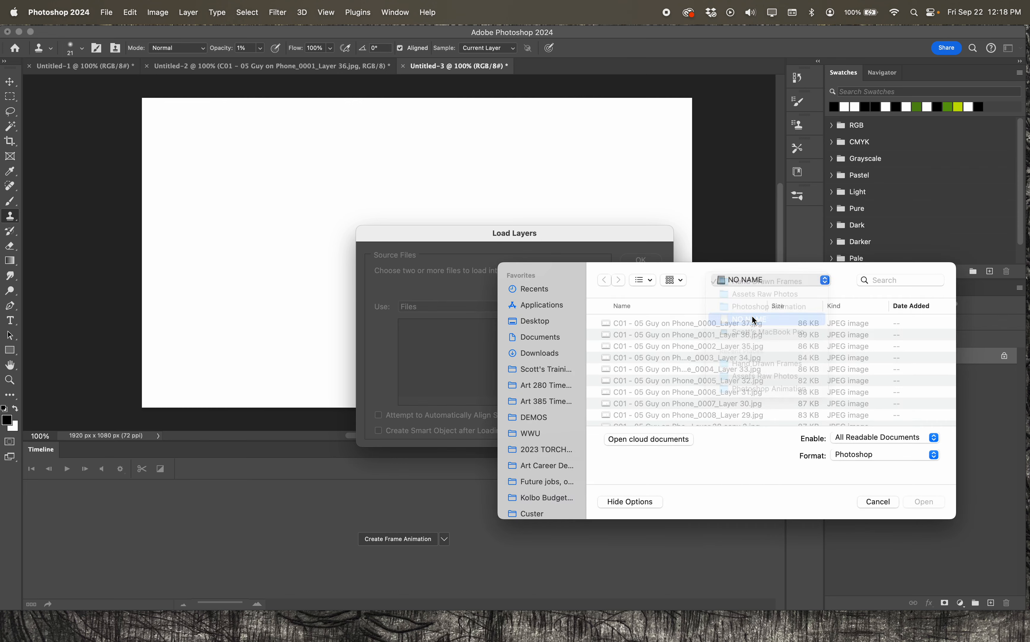
double_click(620, 334)
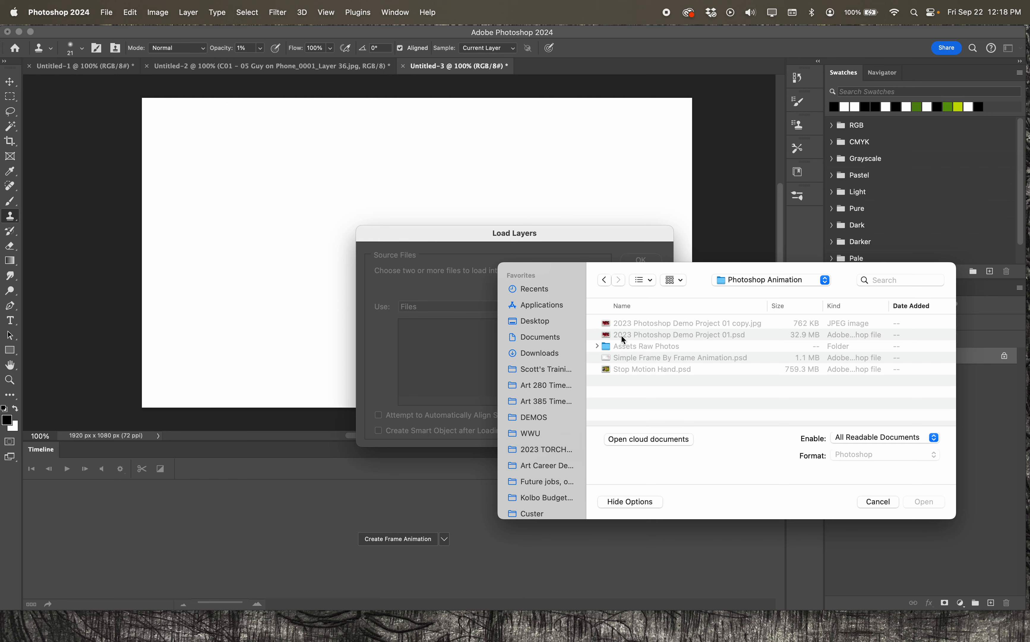
double_click(623, 342)
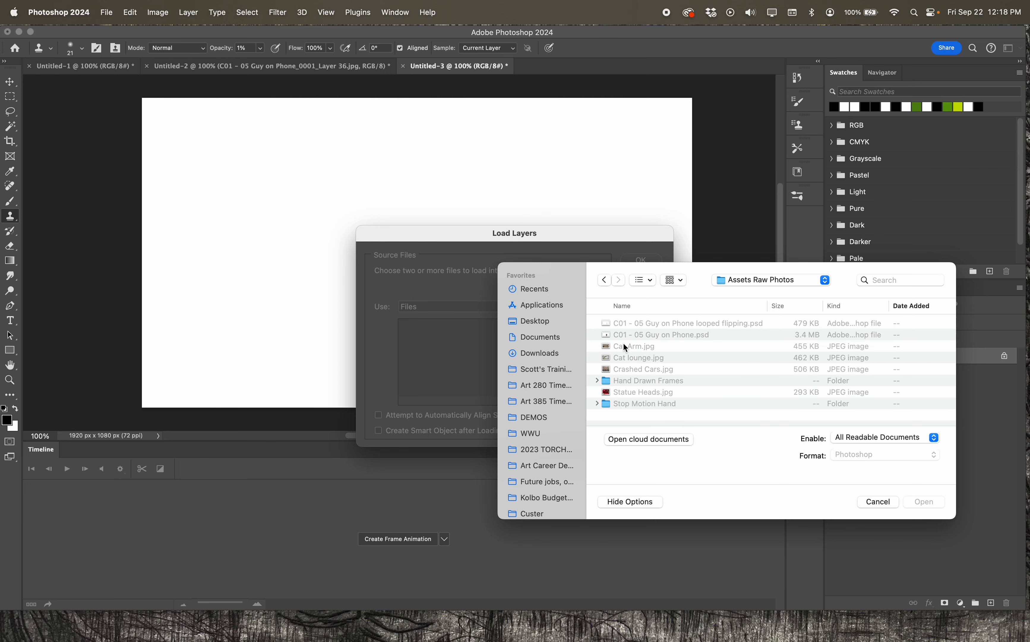
double_click(630, 381)
- Load all the Guy on Phone JPEGs, from 0000_Layer 37 to 0035_Layer 4, as layers of one stacked document
click(644, 325)
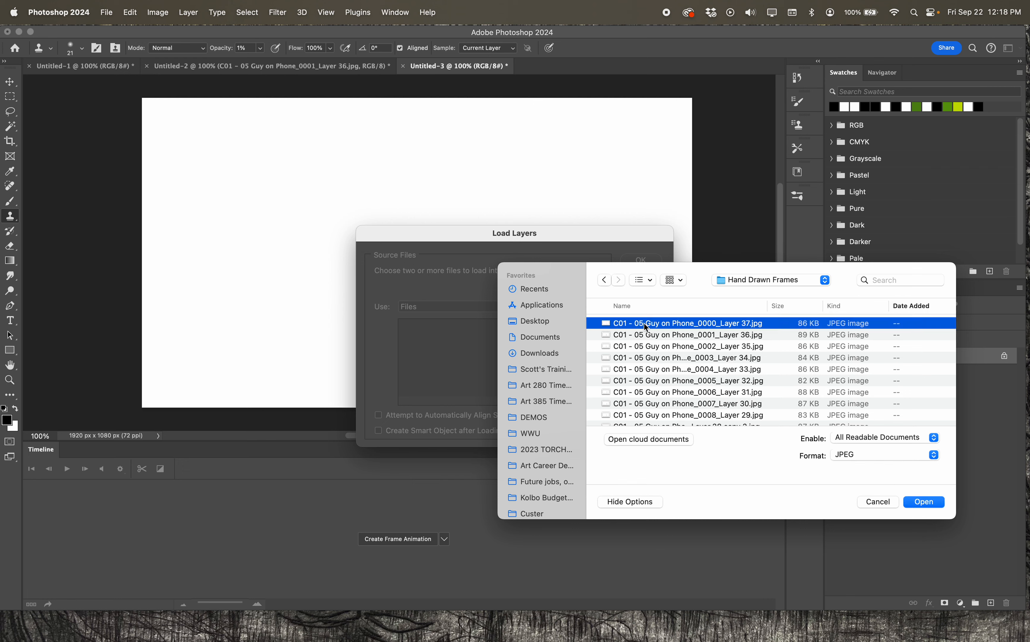
scroll(644, 325, down, 10)
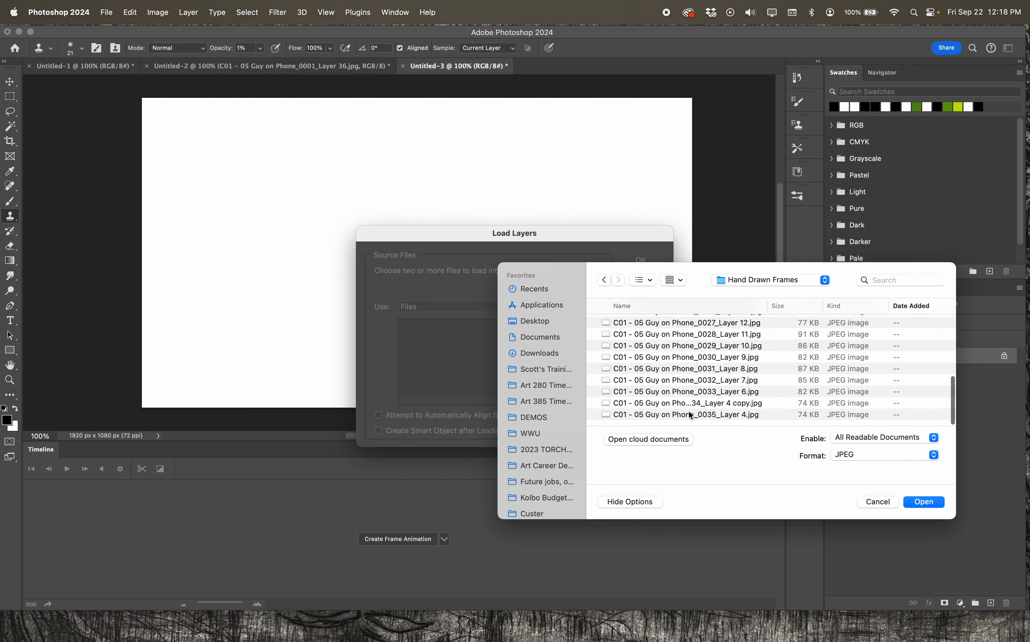
shift+click(689, 412)
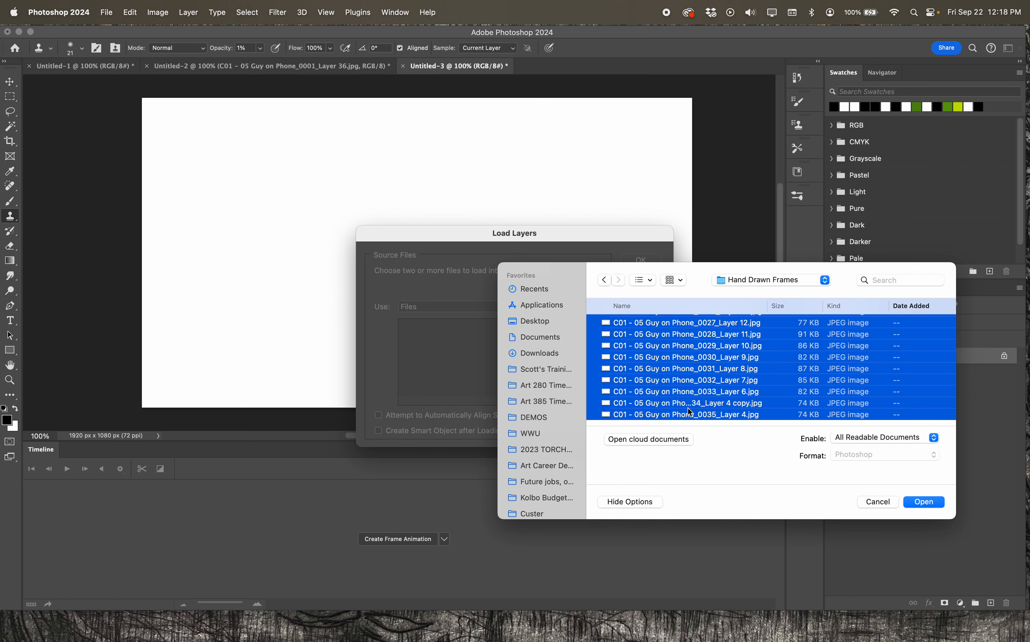
scroll(689, 352, up, 2)
click(925, 501)
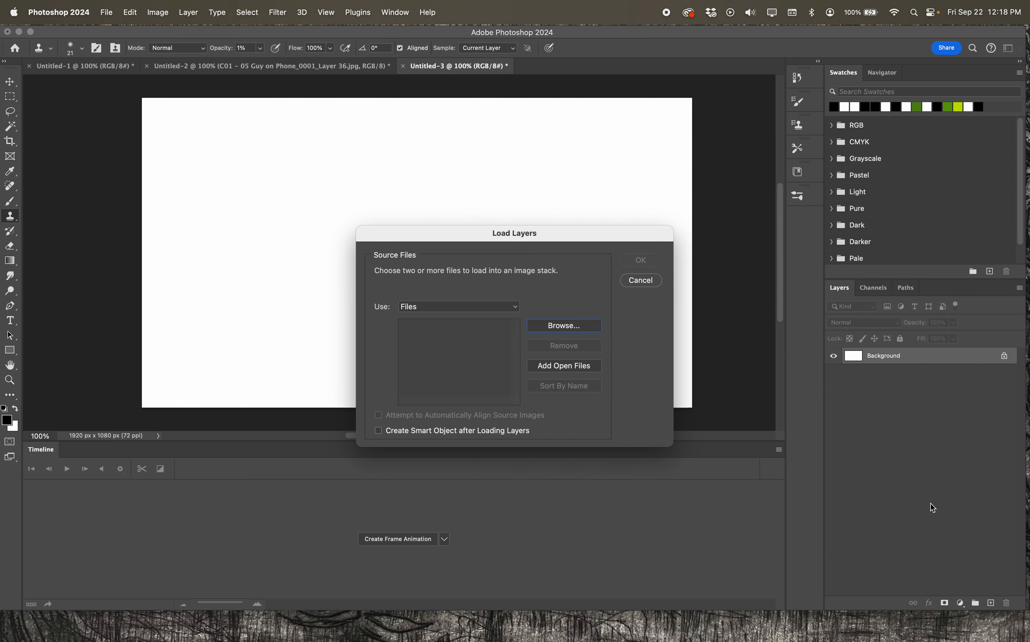
scroll(469, 339, down, 10)
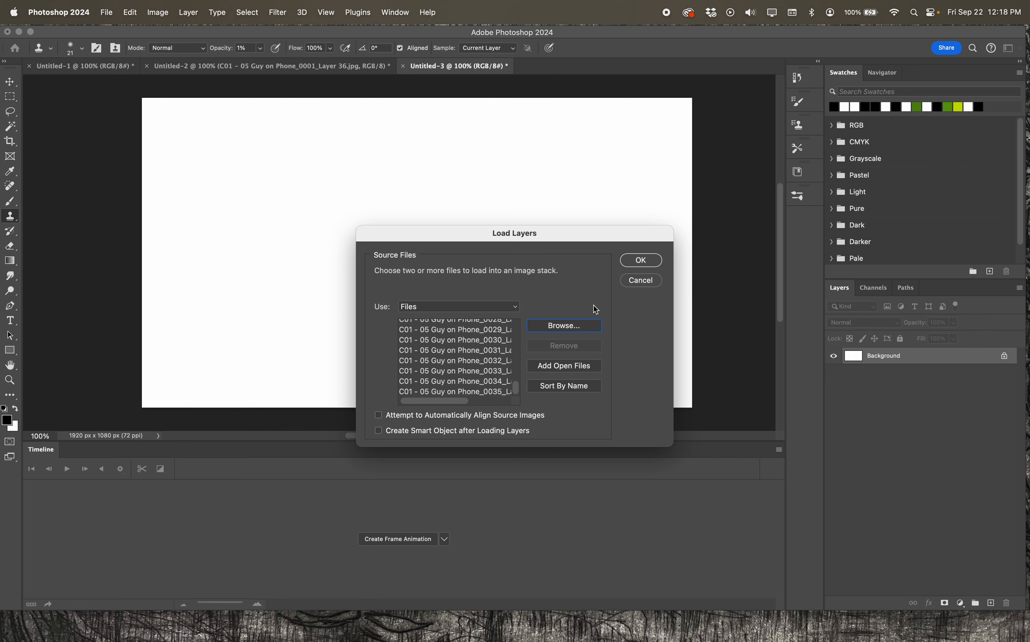
click(639, 265)
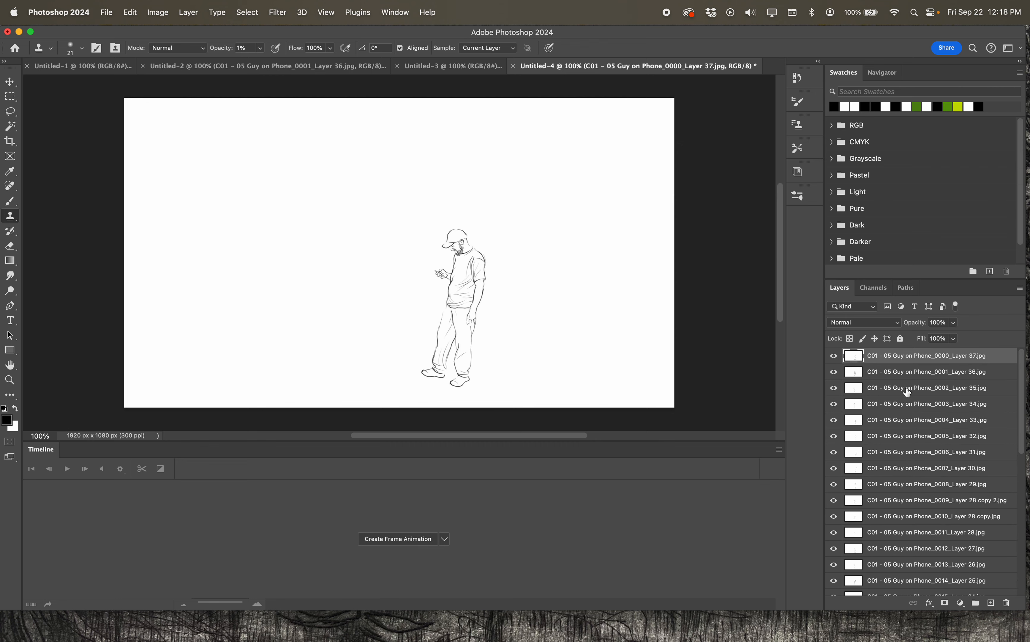
- Hide the uppermost layers briefly to check the drawings beneath, show them again, and look through the whole layer stack
drag(835, 359, 834, 454)
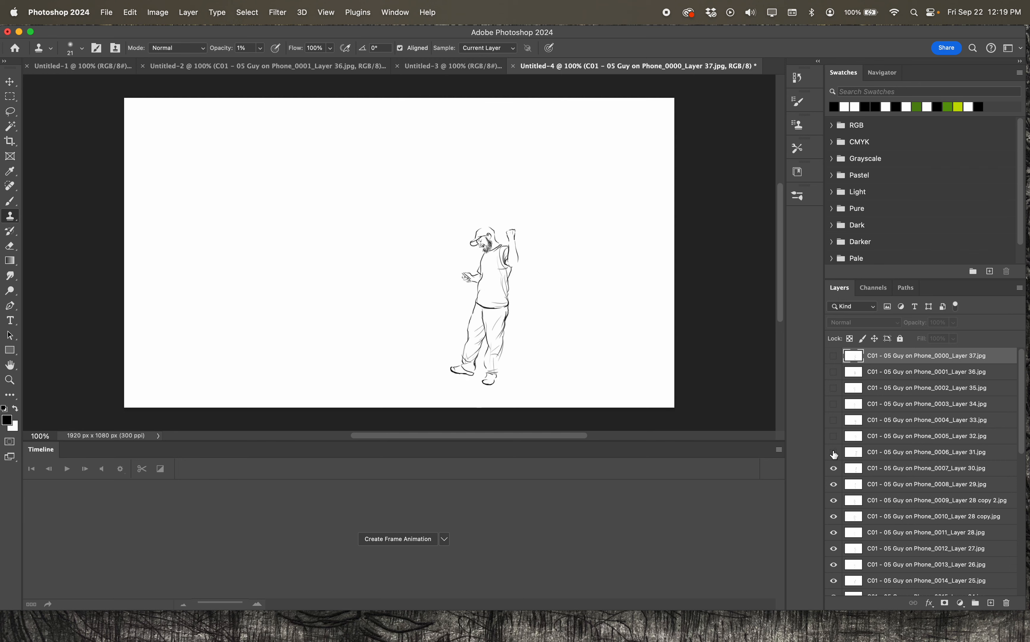
click(835, 436)
click(835, 440)
drag(836, 443, 834, 356)
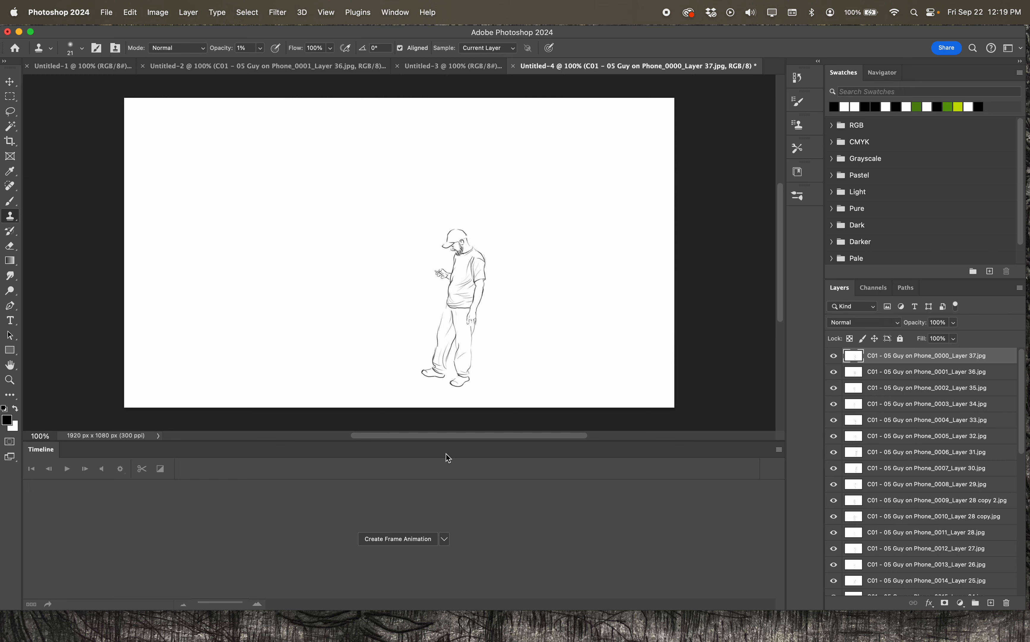
scroll(969, 394, down, 8)
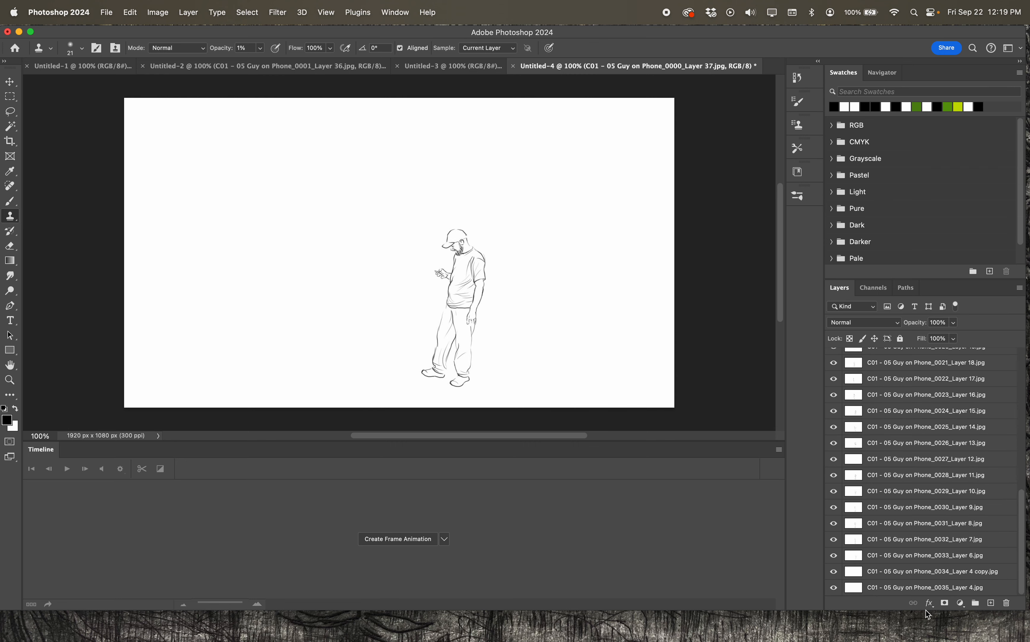
scroll(942, 526, up, 8)
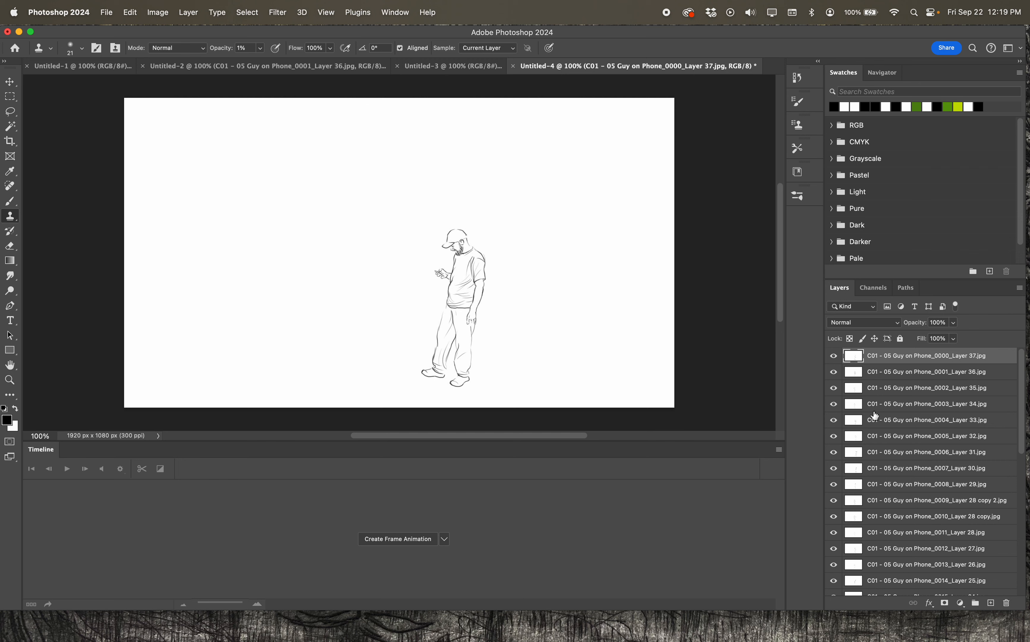
click(779, 449)
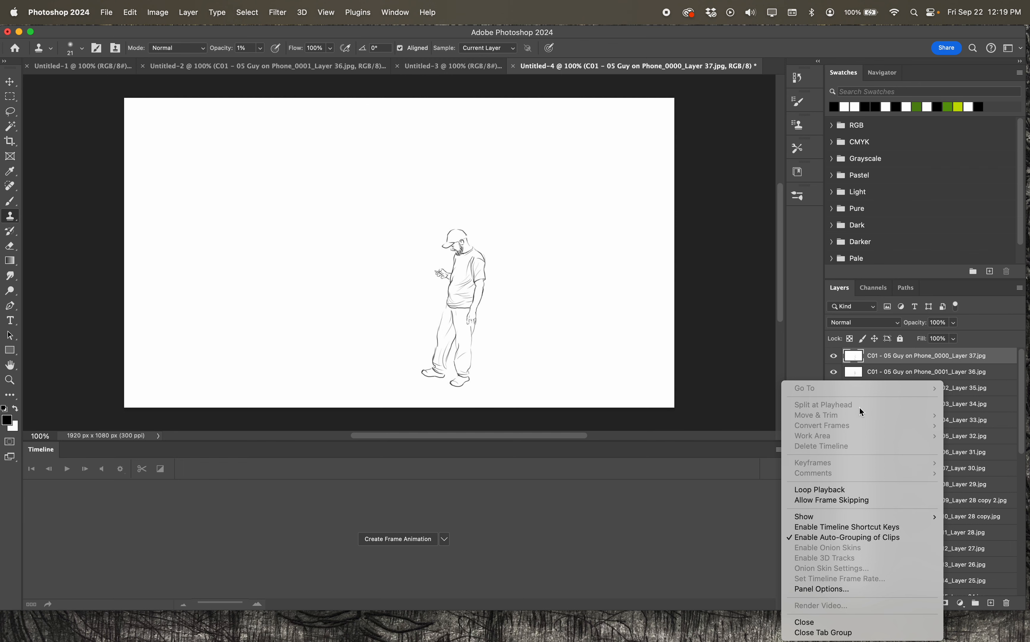
click(667, 531)
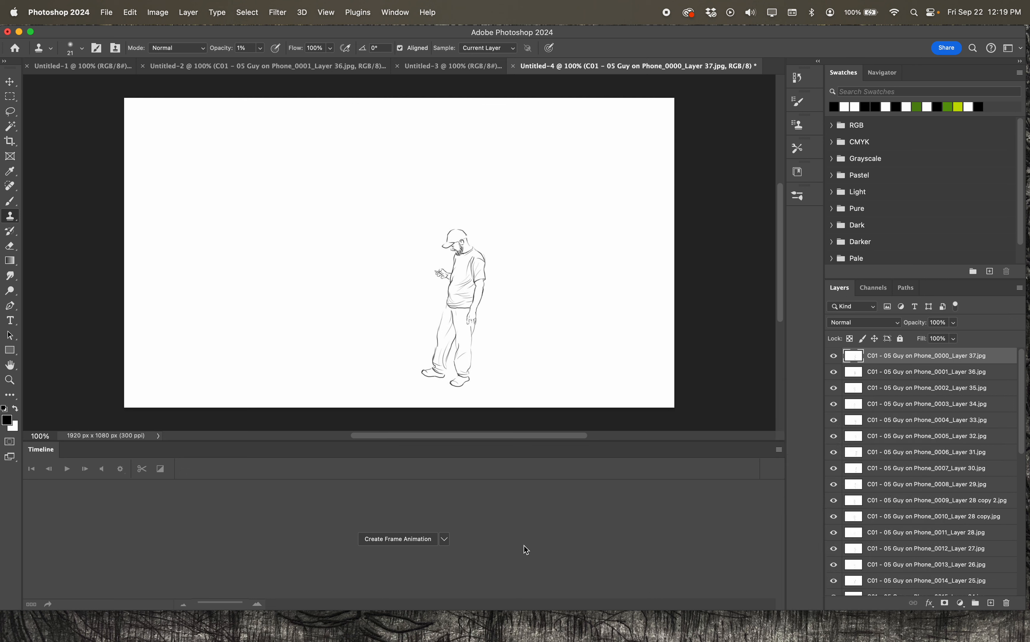
click(444, 538)
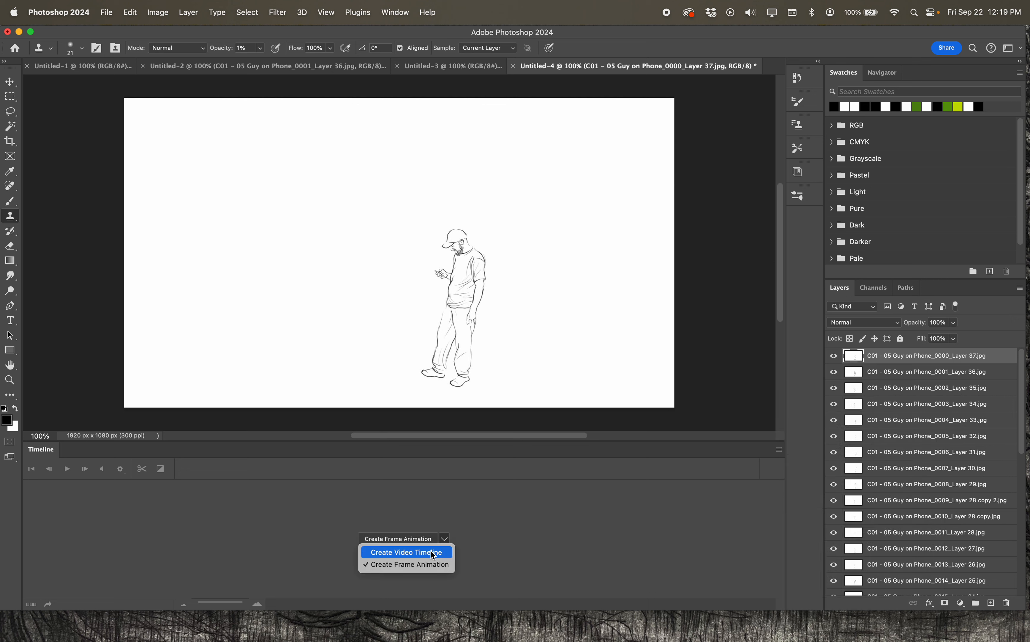
click(529, 509)
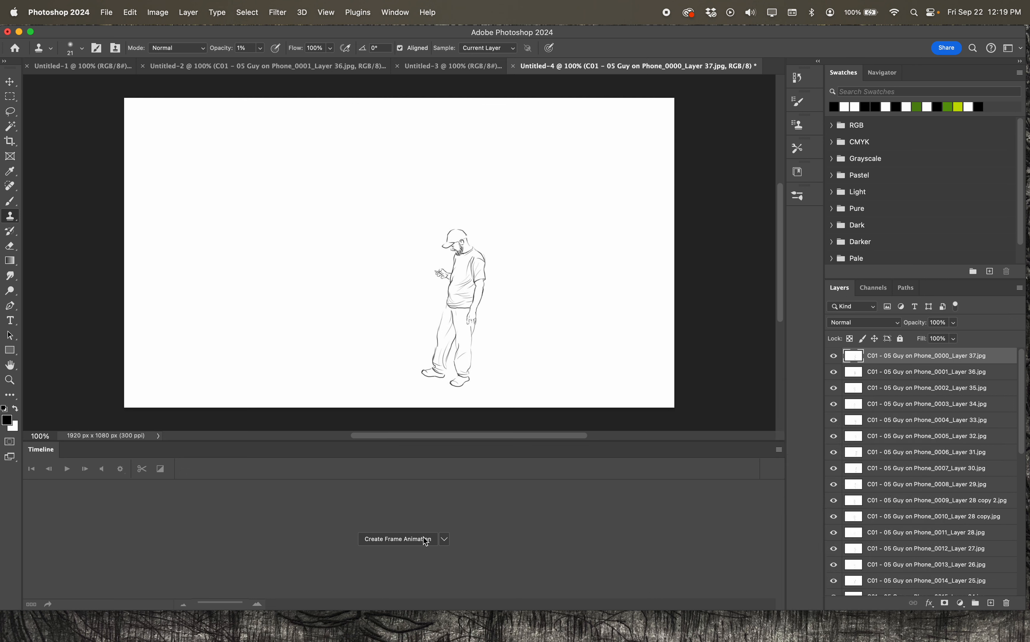
- Create a frame animation in the timeline and make its frames from the document's layers
click(400, 541)
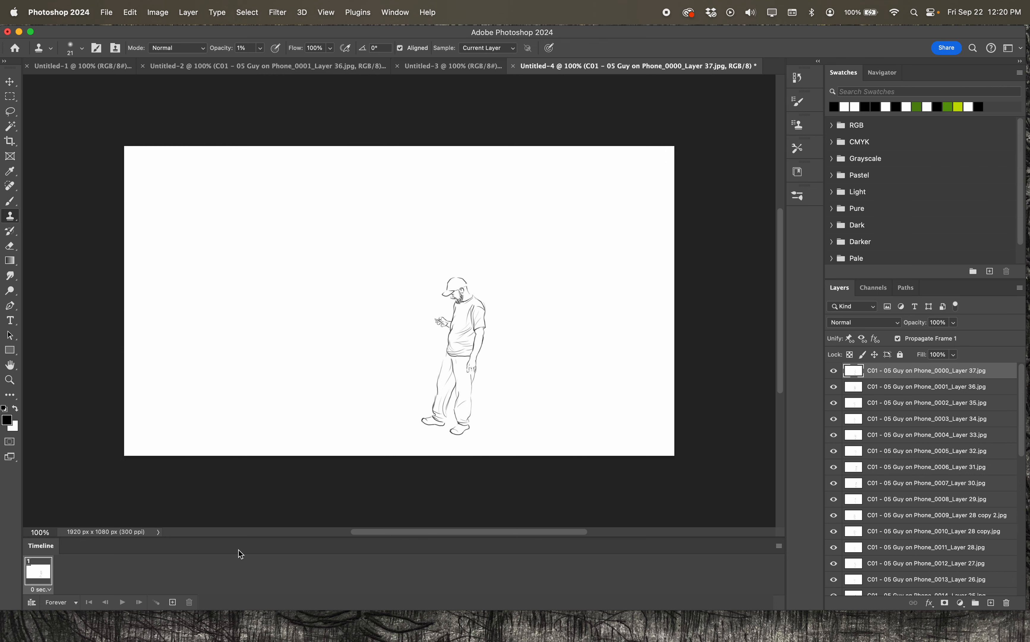
click(779, 547)
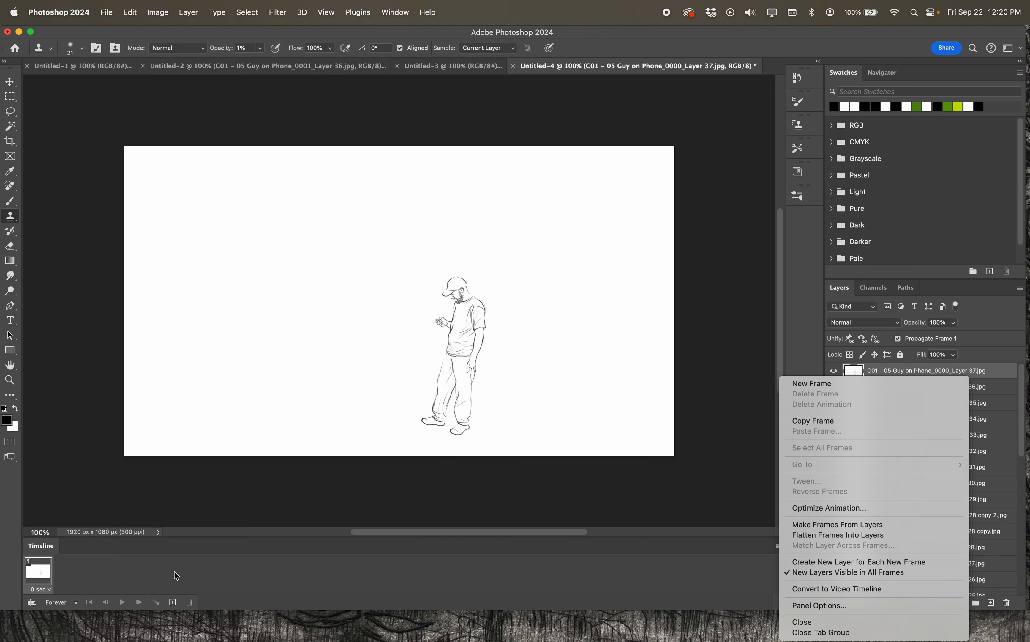
click(813, 525)
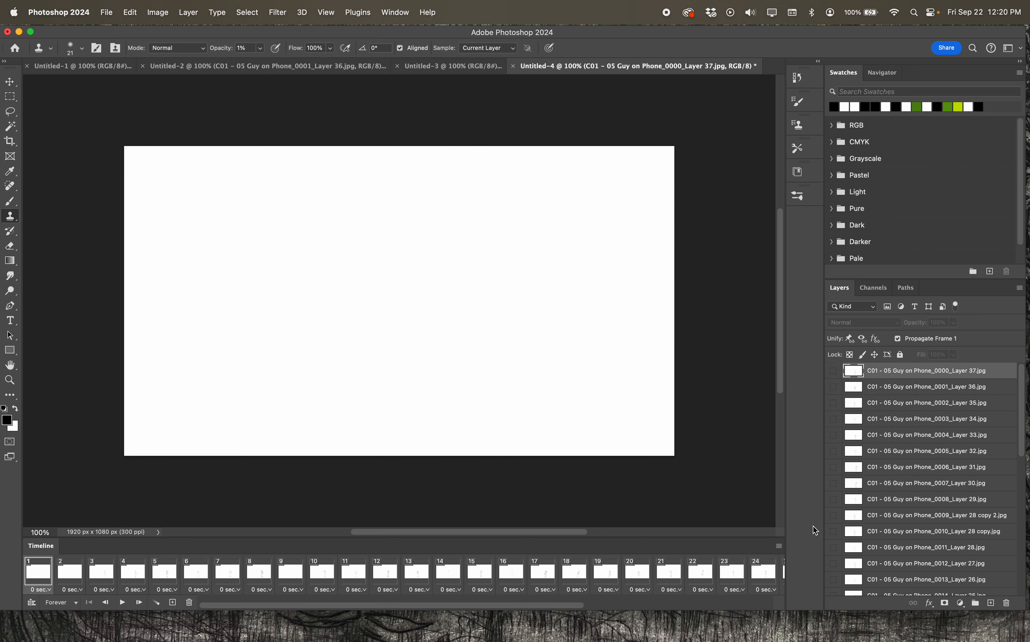
- Play the animation briefly, stop it, and step forward frame by frame to frame 36
click(123, 602)
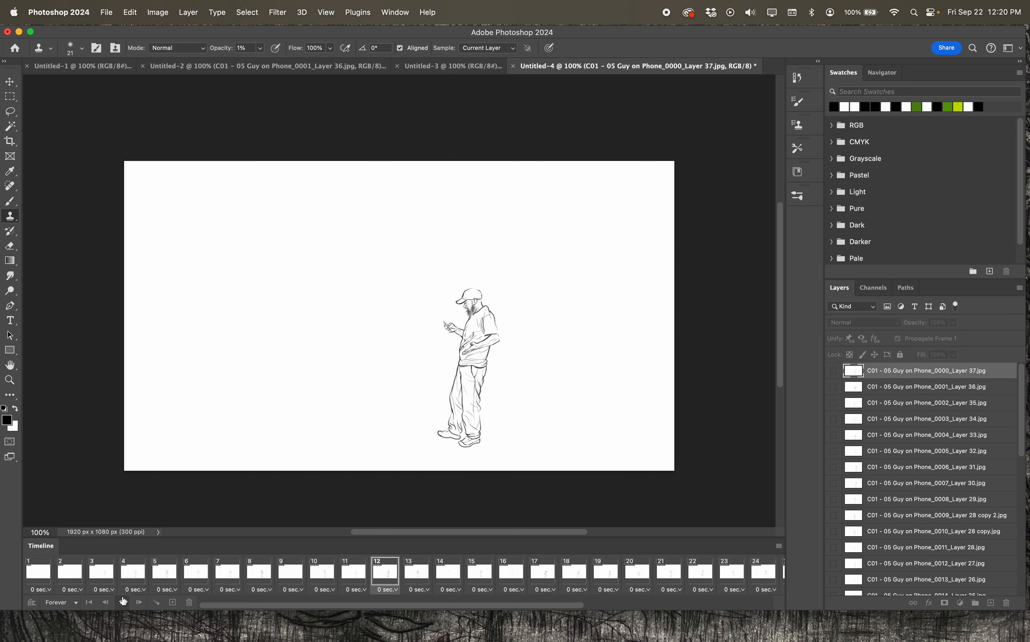
click(122, 602)
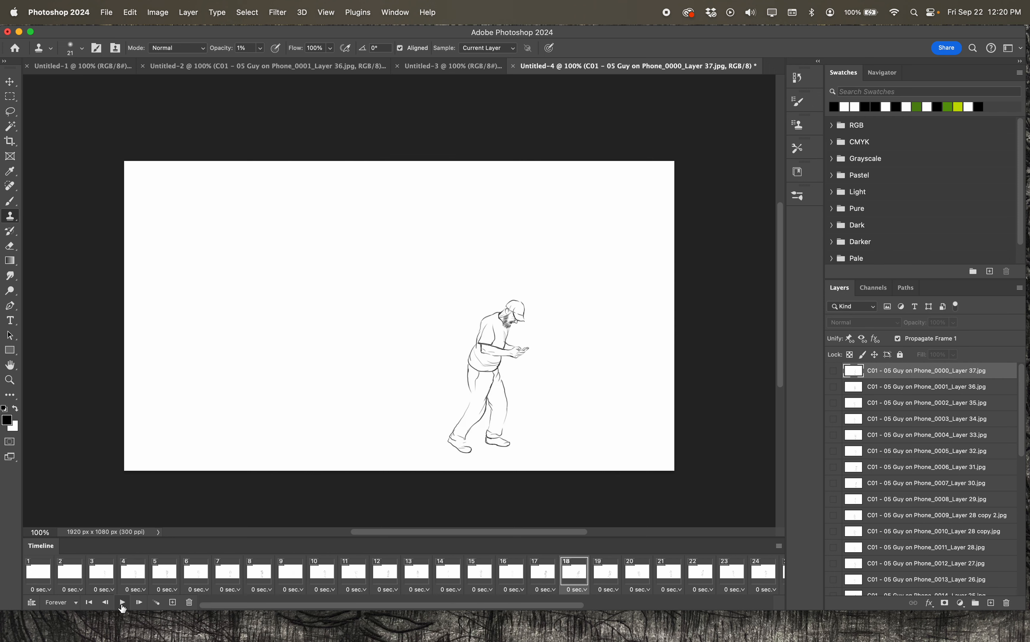
click(139, 603)
click(139, 603)
click(139, 603)
click(139, 603)
click(139, 603)
click(138, 603)
click(138, 603)
click(139, 603)
click(139, 603)
click(138, 603)
click(139, 603)
click(139, 602)
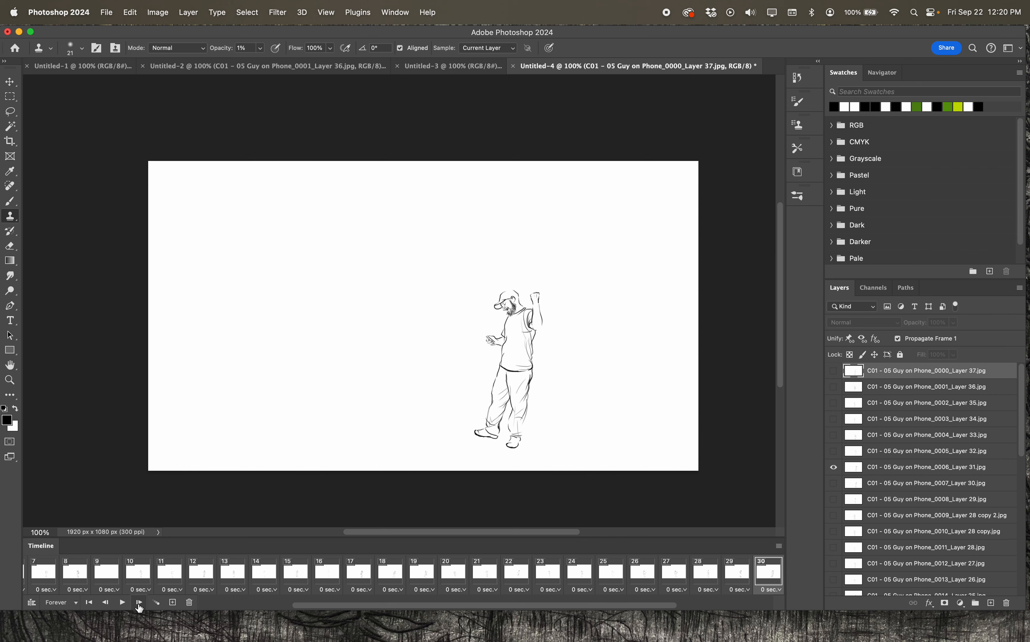
click(138, 604)
click(139, 603)
click(139, 603)
click(139, 603)
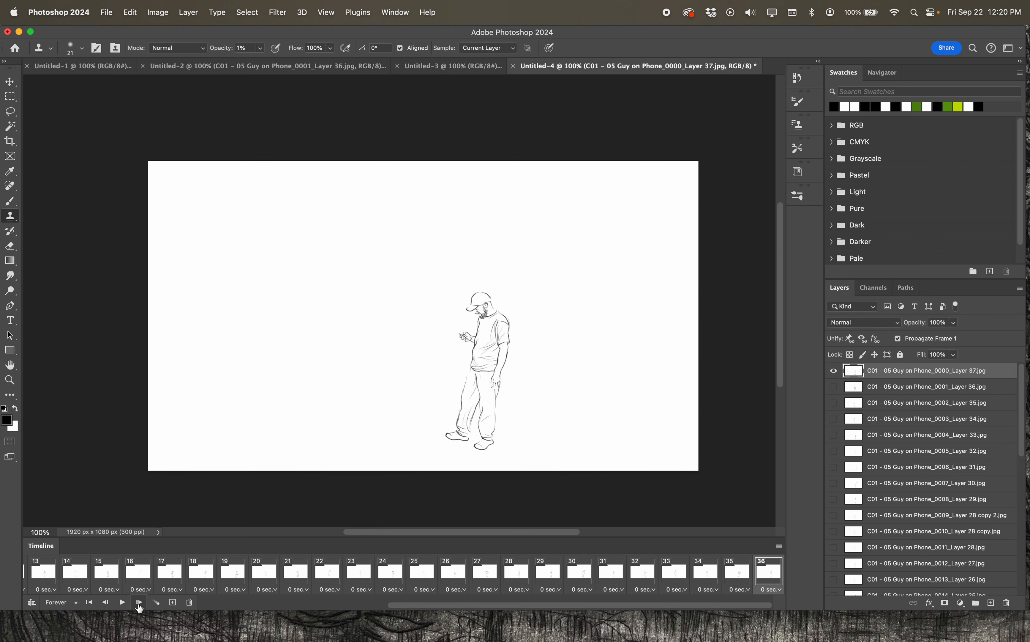
- Step backward through the animation frame by frame from the last frame to frame 19
click(106, 603)
click(106, 602)
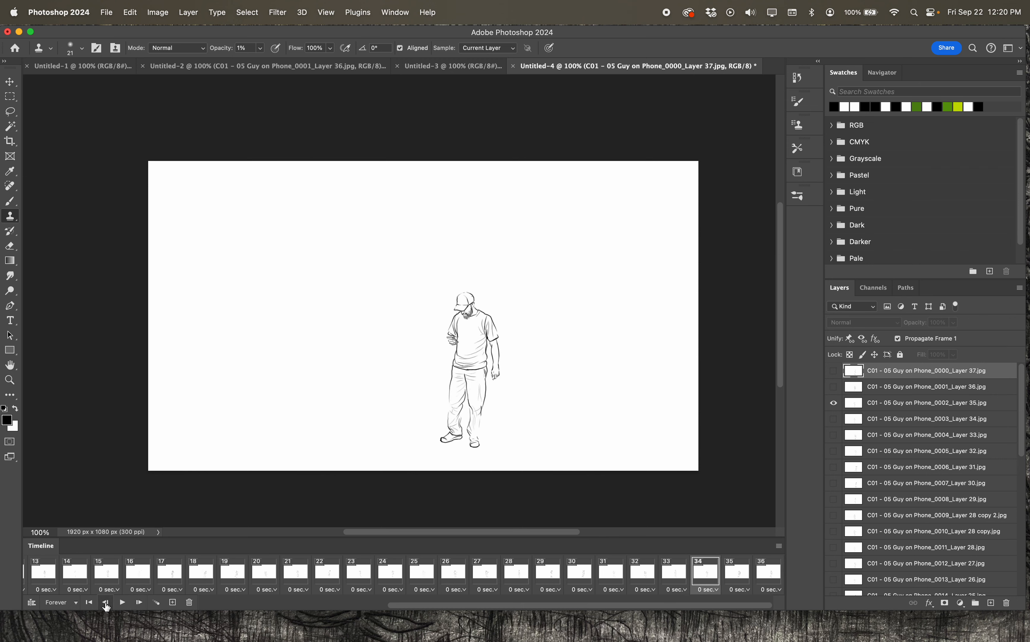
click(106, 603)
click(106, 603)
click(105, 603)
click(106, 602)
click(105, 603)
click(106, 603)
click(106, 602)
click(106, 603)
click(105, 603)
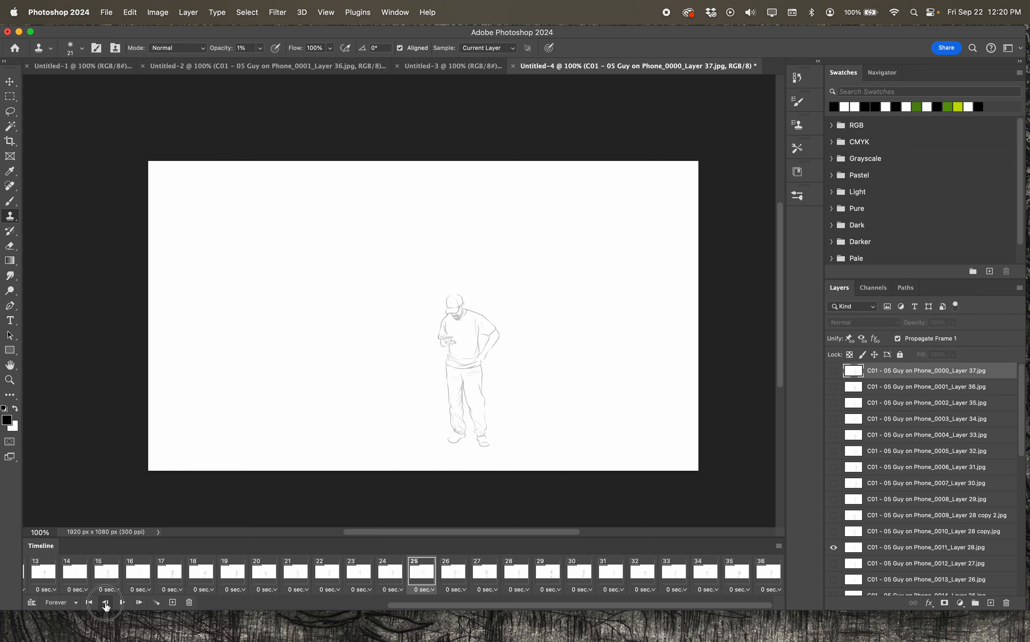
click(106, 603)
click(106, 603)
click(106, 603)
click(106, 602)
click(105, 603)
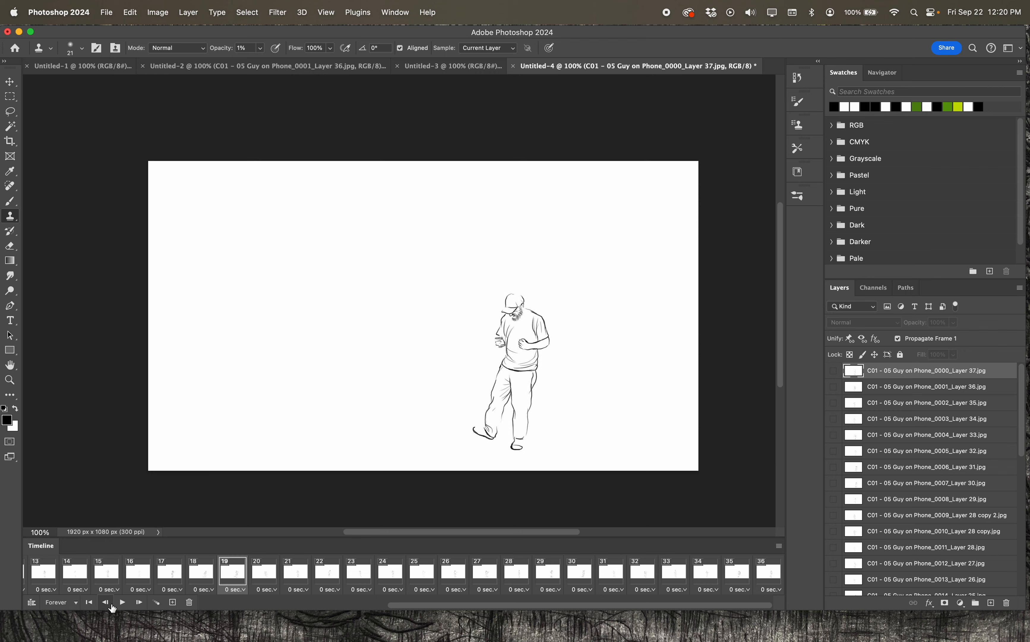
- Step backward through the animation frame by frame from frame 19, past the first frame, around to frame 36
click(107, 604)
click(106, 602)
click(106, 603)
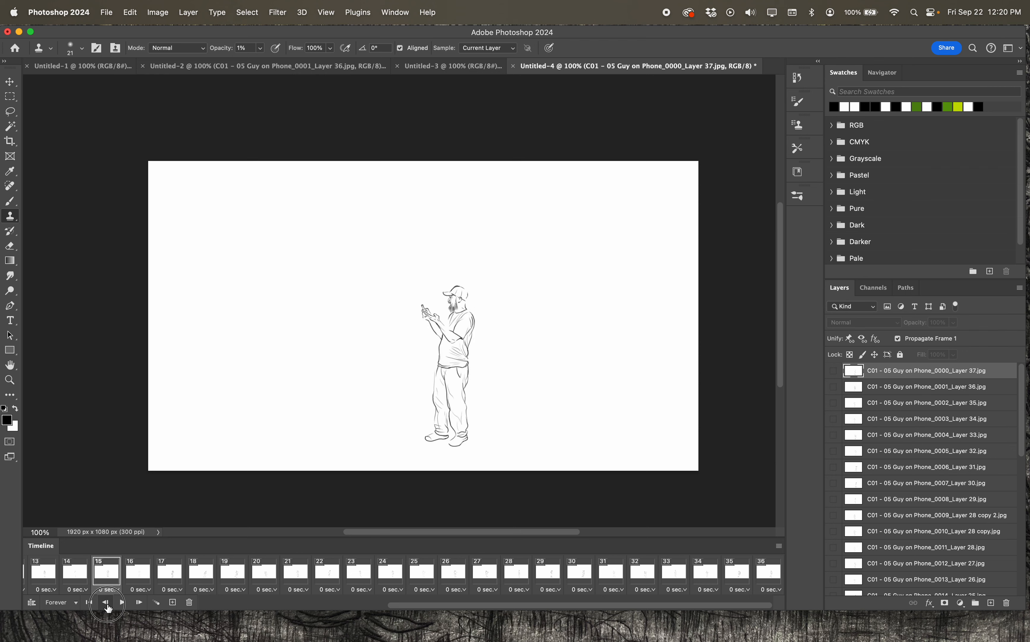
click(106, 603)
click(106, 603)
click(106, 603)
click(106, 603)
click(106, 603)
click(106, 603)
click(106, 603)
click(106, 603)
click(106, 603)
click(105, 602)
click(106, 603)
click(106, 603)
click(106, 603)
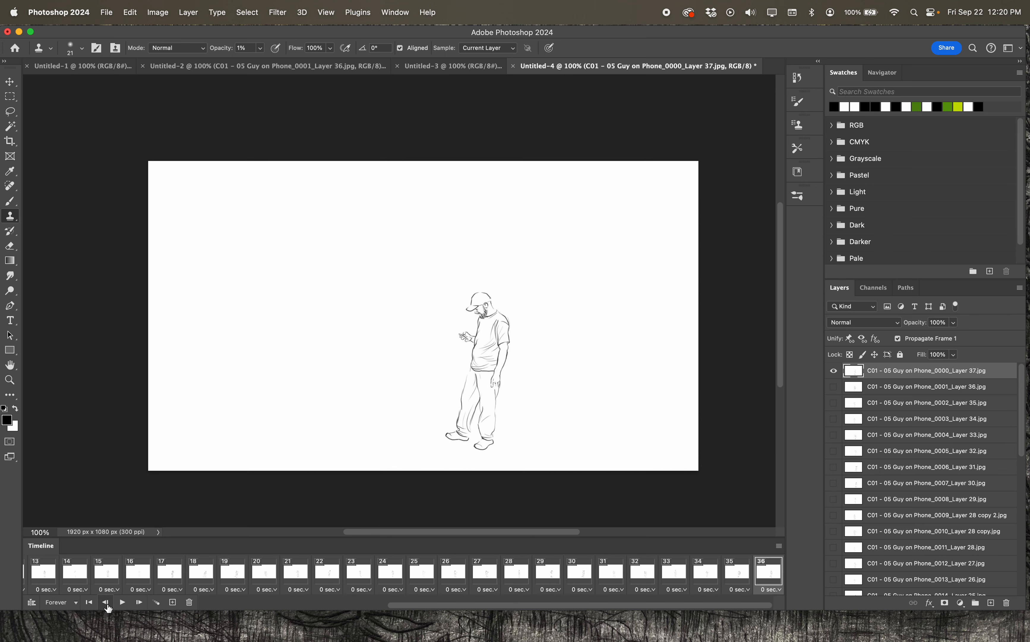
- Go to the blank first frame of the animation and delete it
click(139, 603)
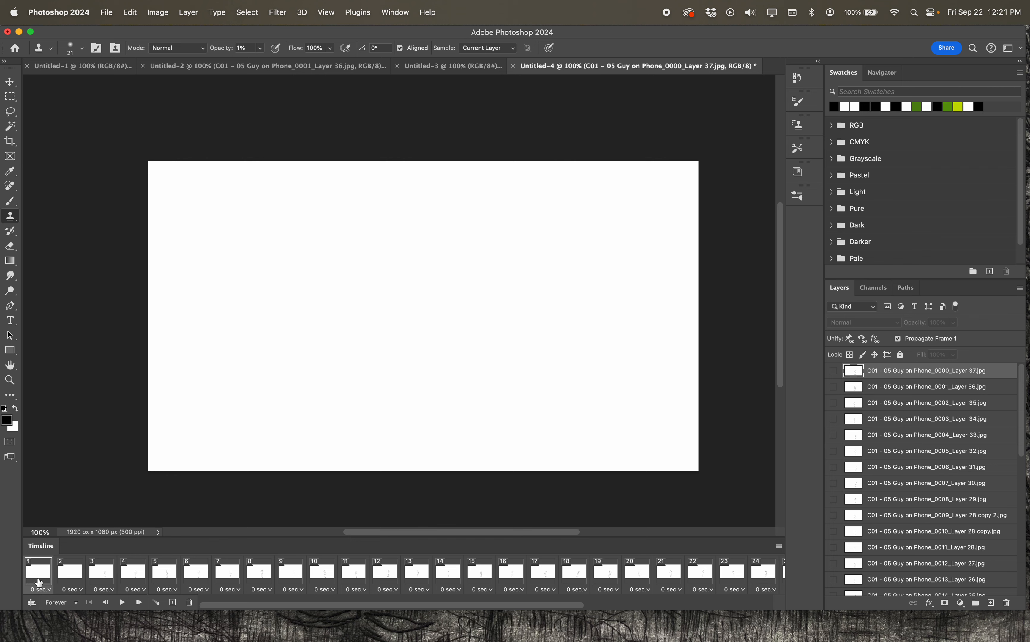
click(189, 603)
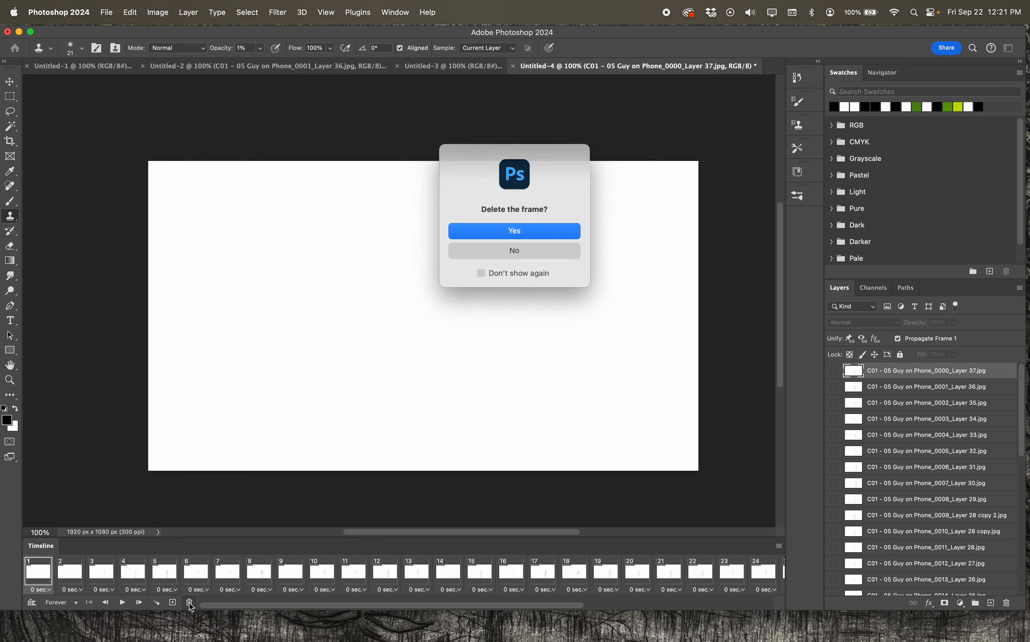
click(496, 238)
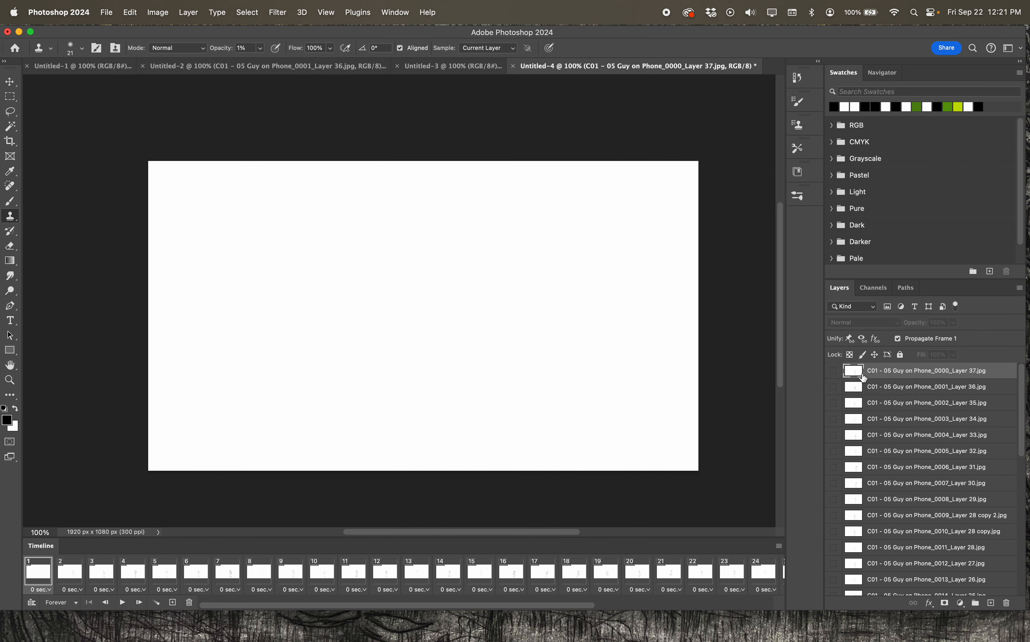
- Step forward frame by frame from frame 1 to frame 9 to check the drawings
click(139, 604)
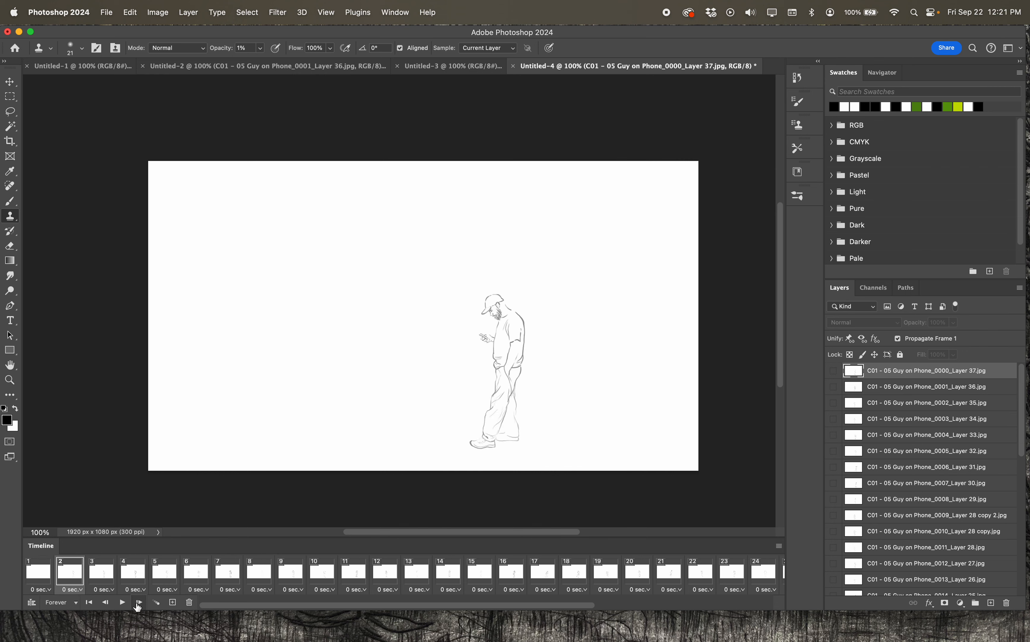
click(138, 605)
click(137, 605)
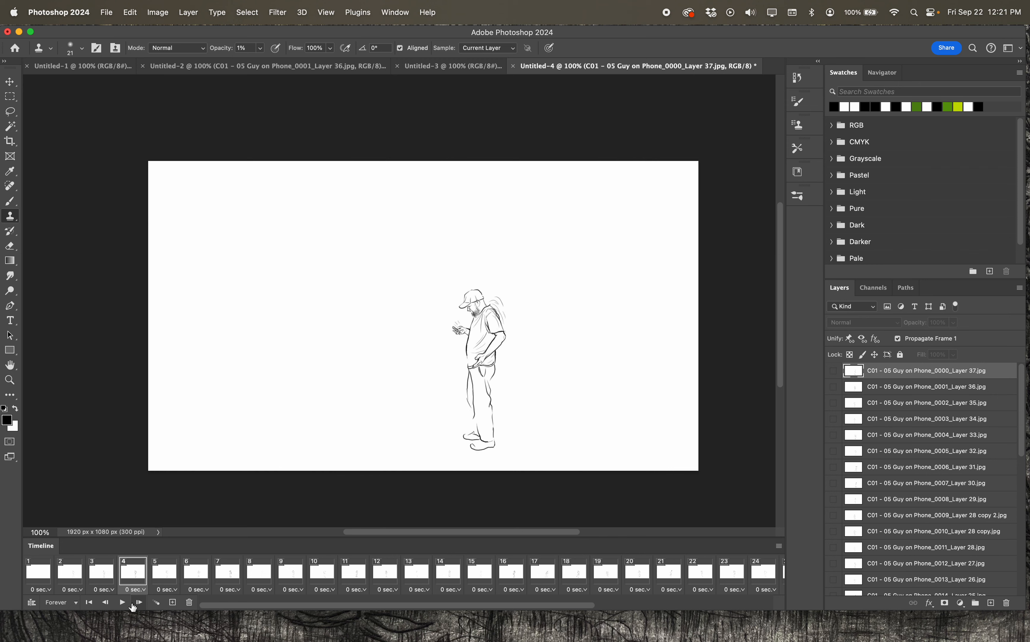
click(134, 606)
click(132, 606)
click(133, 606)
click(133, 606)
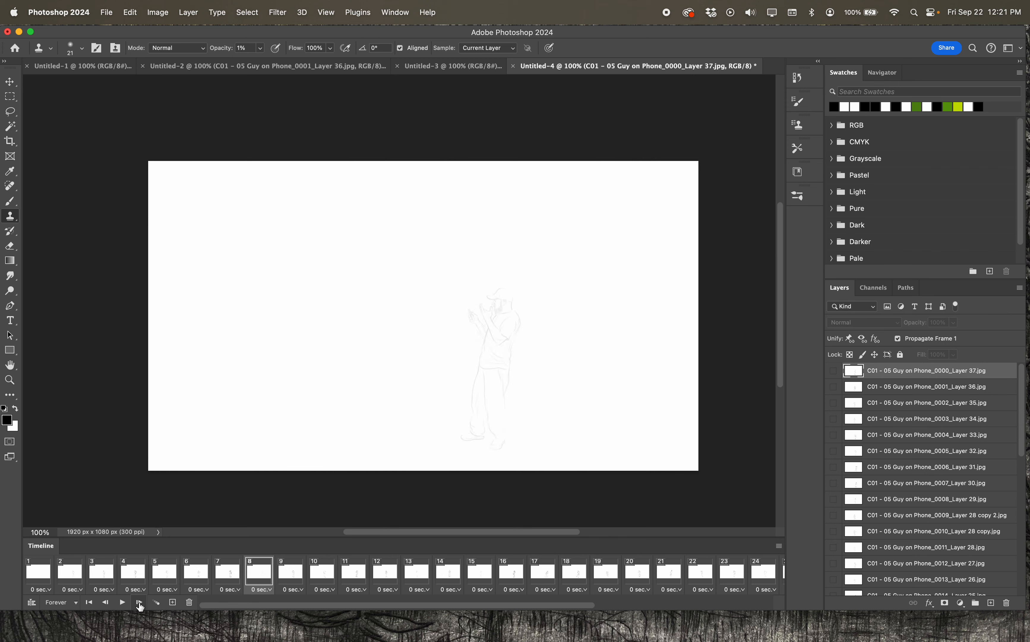
click(139, 604)
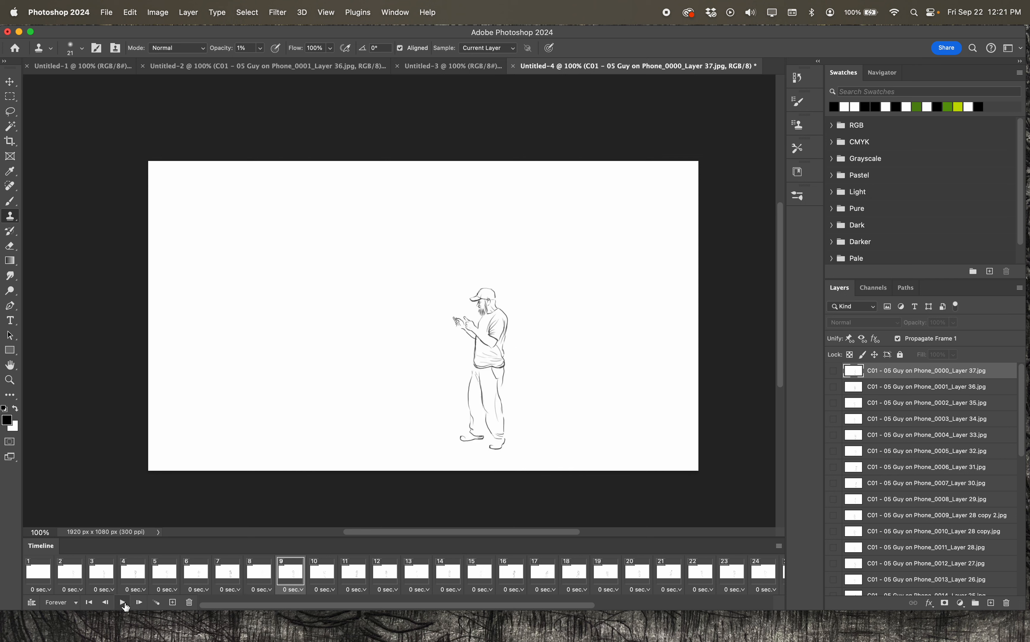
- Return to frame 8 with the faint sketch and delete that frame
click(106, 603)
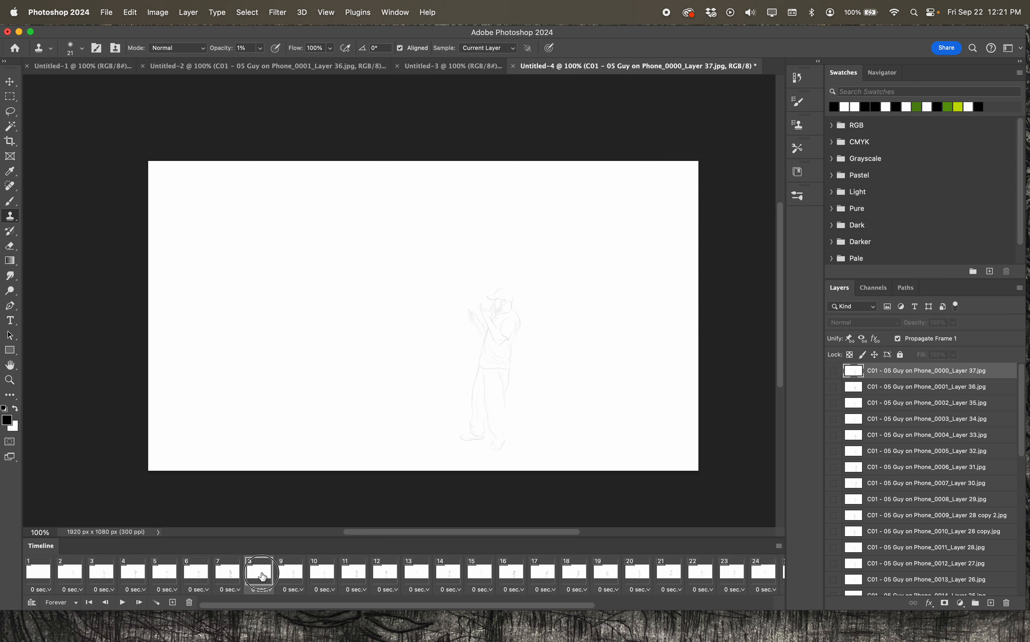
click(189, 603)
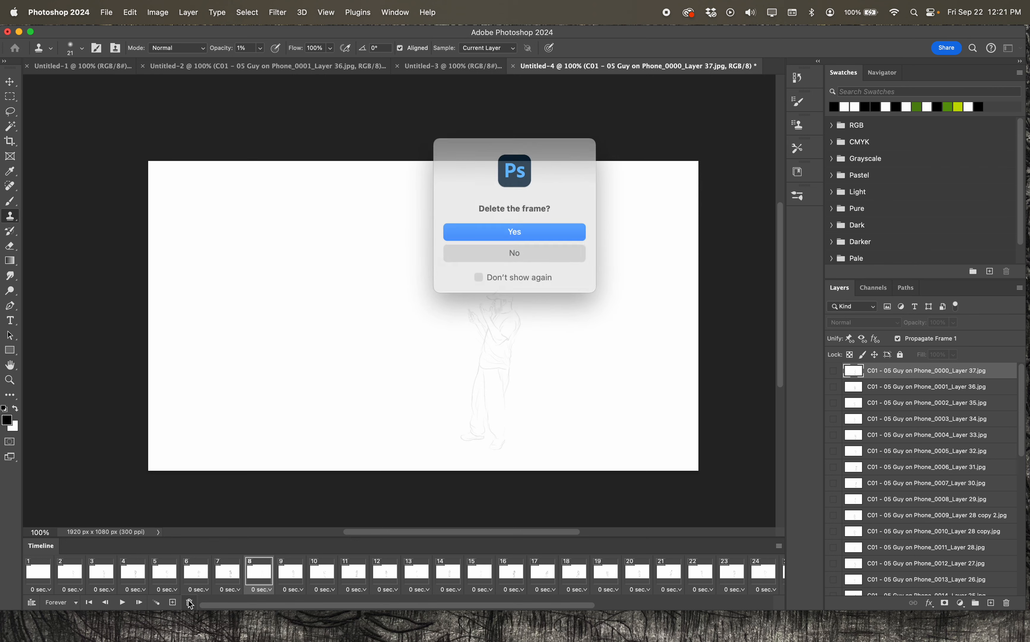
click(492, 238)
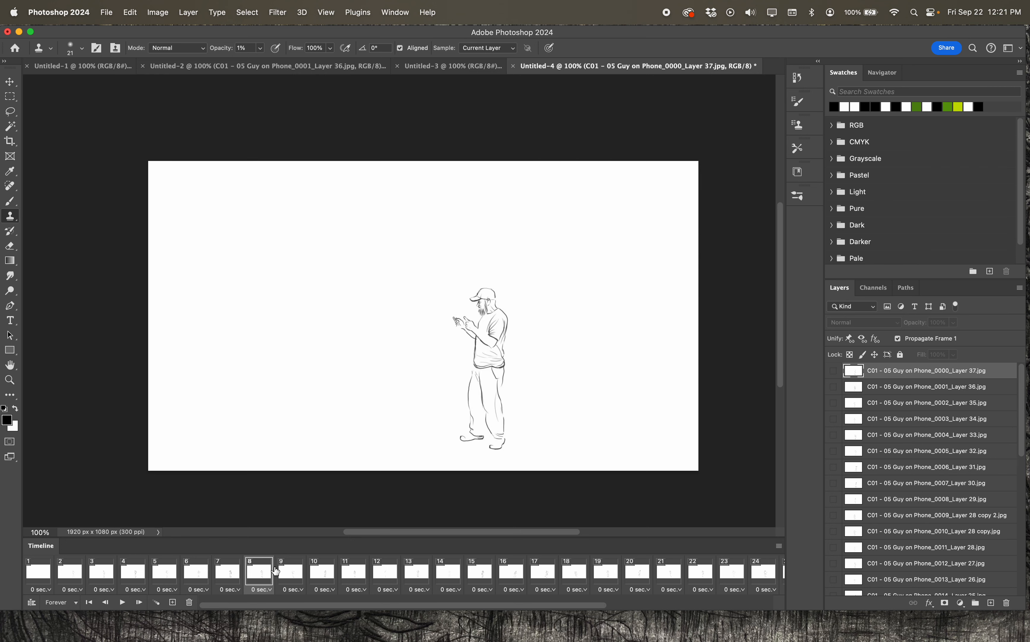
- Return to the first frame and step forward frame by frame to frame 18
click(91, 604)
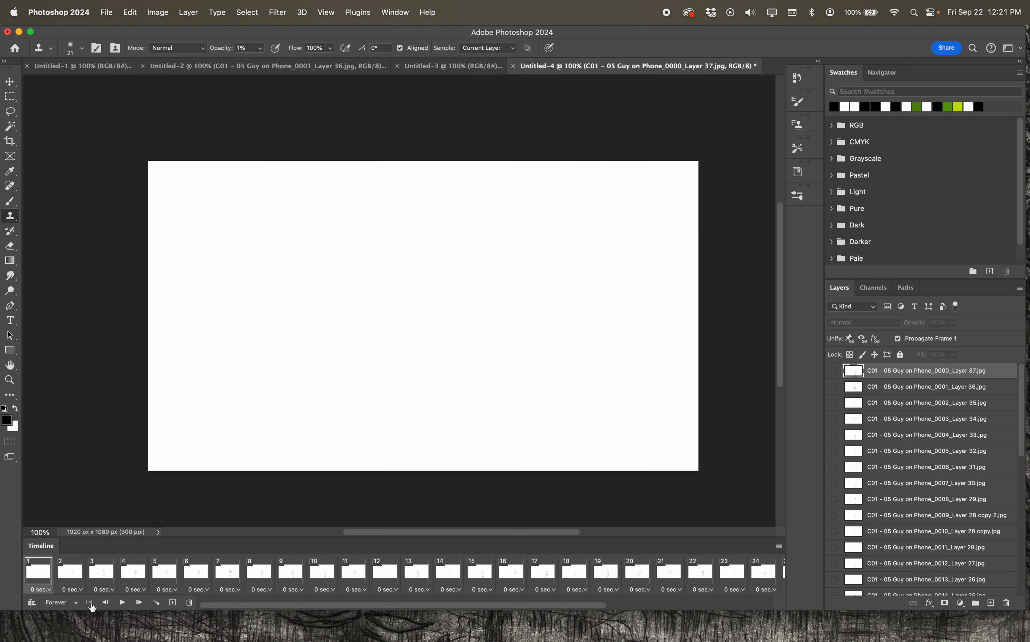
click(139, 603)
click(140, 604)
click(140, 604)
click(140, 603)
click(140, 603)
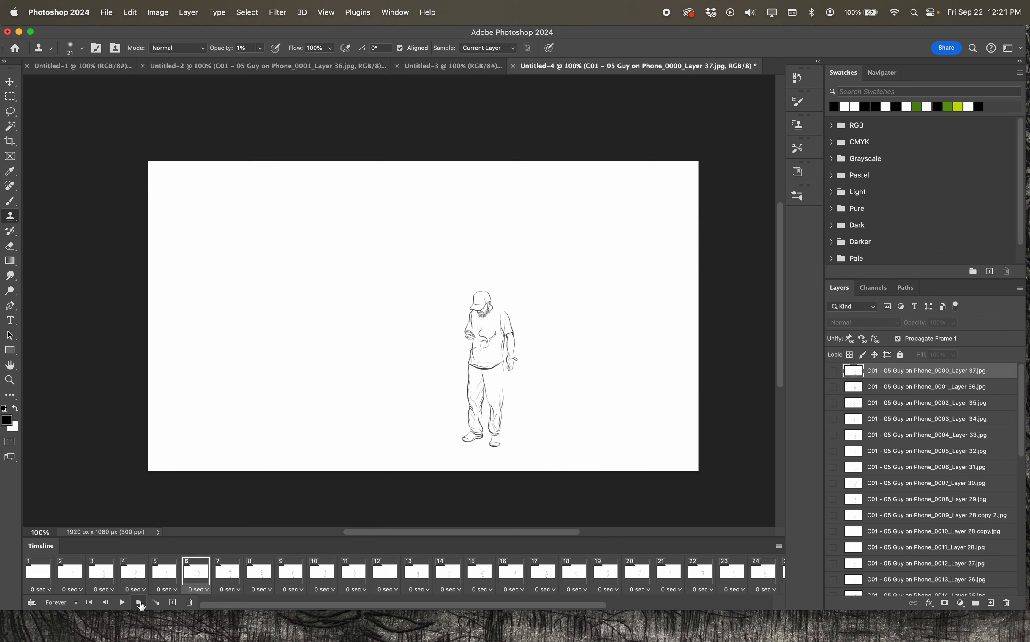
click(140, 603)
click(140, 603)
click(140, 604)
click(140, 603)
click(140, 604)
click(139, 603)
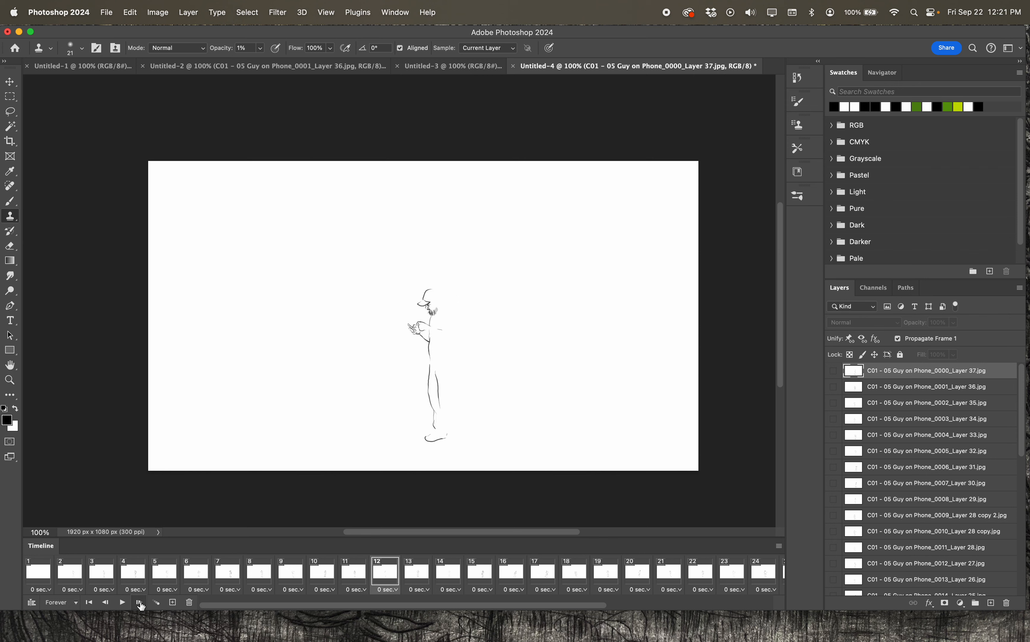
click(140, 603)
click(140, 603)
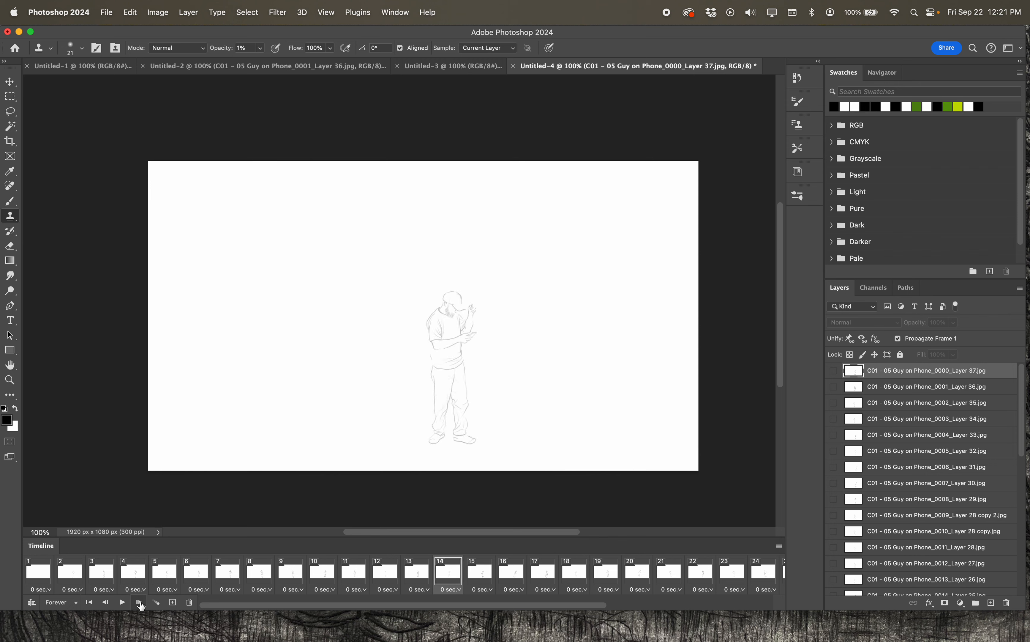
click(140, 604)
click(140, 604)
click(140, 603)
click(139, 603)
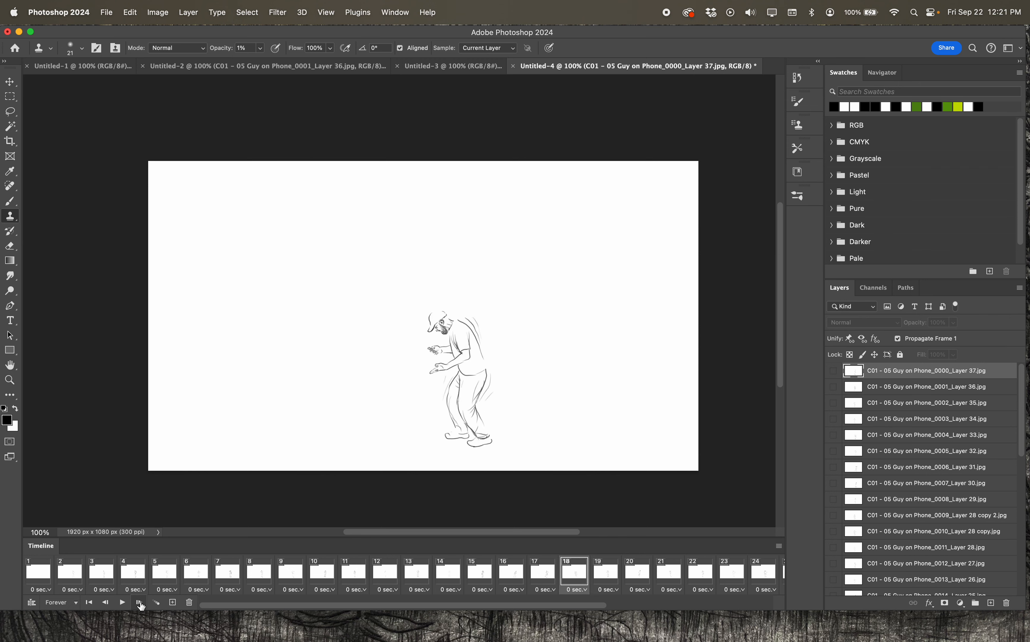
- Step backward frame by frame from frame 18 to frame 4
click(106, 605)
click(106, 604)
click(106, 605)
click(106, 604)
click(106, 605)
click(106, 605)
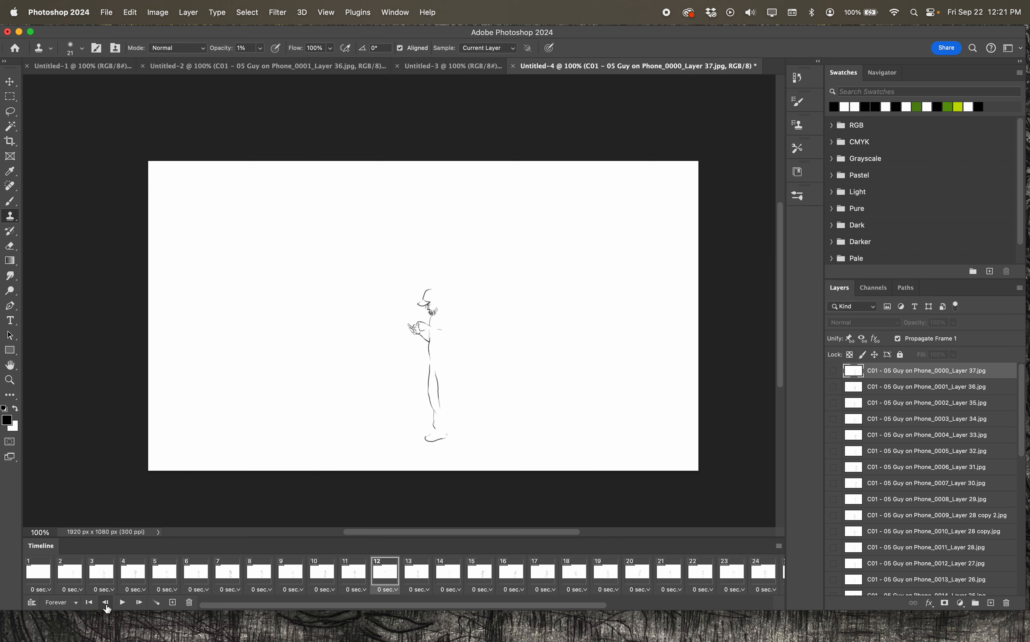
click(106, 604)
click(106, 604)
click(106, 604)
click(106, 604)
click(106, 605)
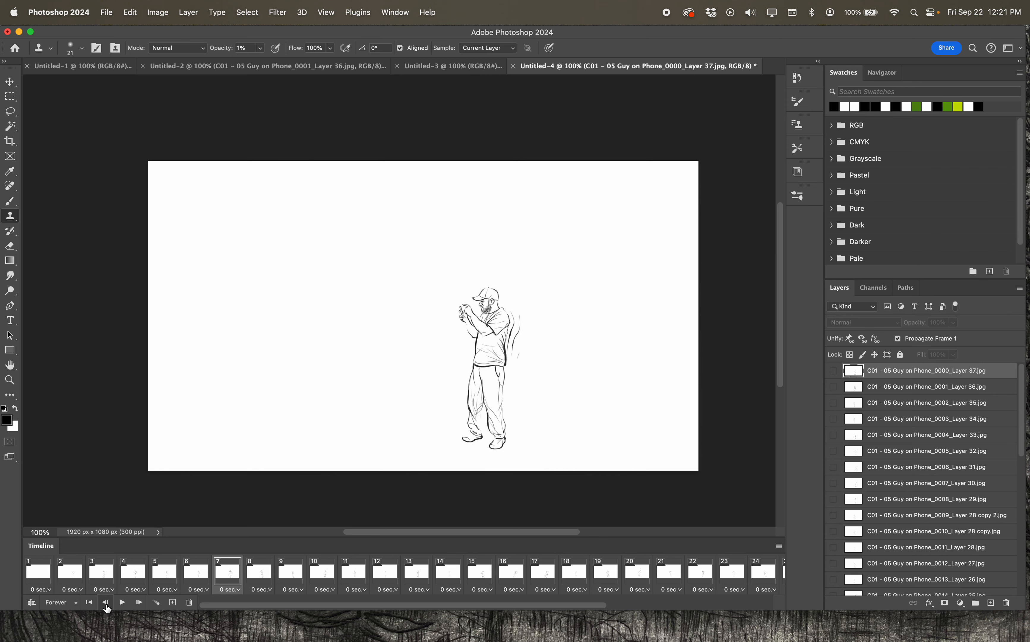
click(106, 604)
click(106, 604)
click(106, 604)
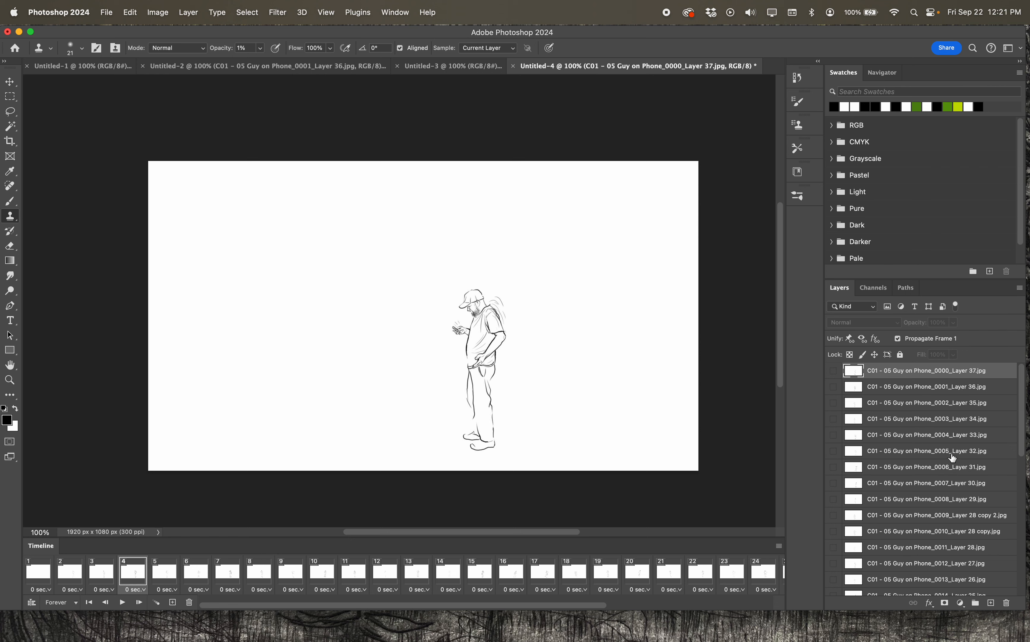
- Select frame 4's drawing layer, Layer 8, and switch to frame 5 with its drawing layer, C01 - 05 Guy on Phone_0030_Layer 9.jpg, selected
scroll(953, 457, down, 10)
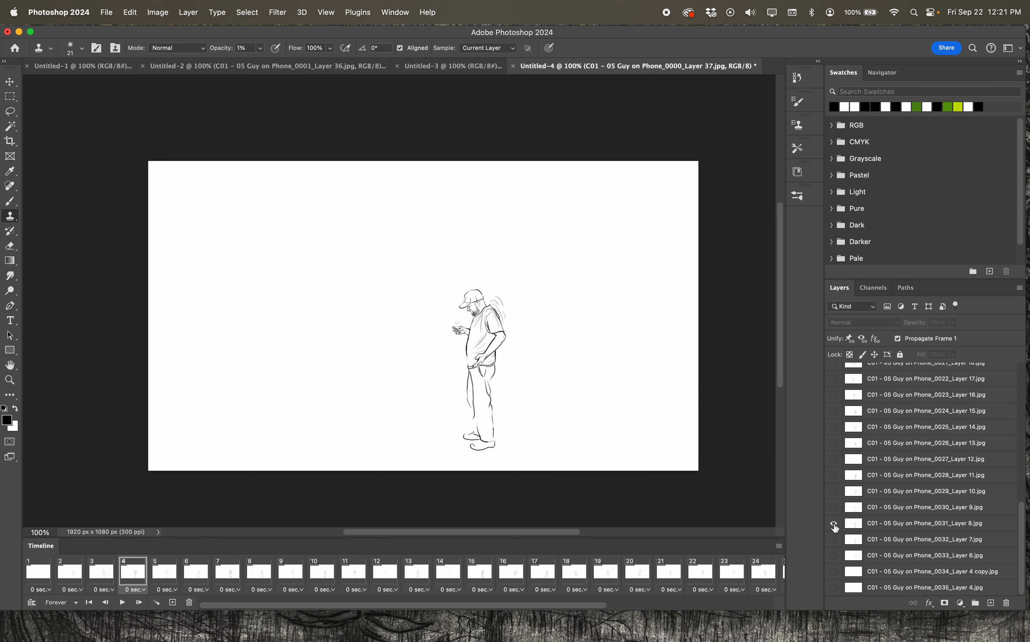
click(894, 527)
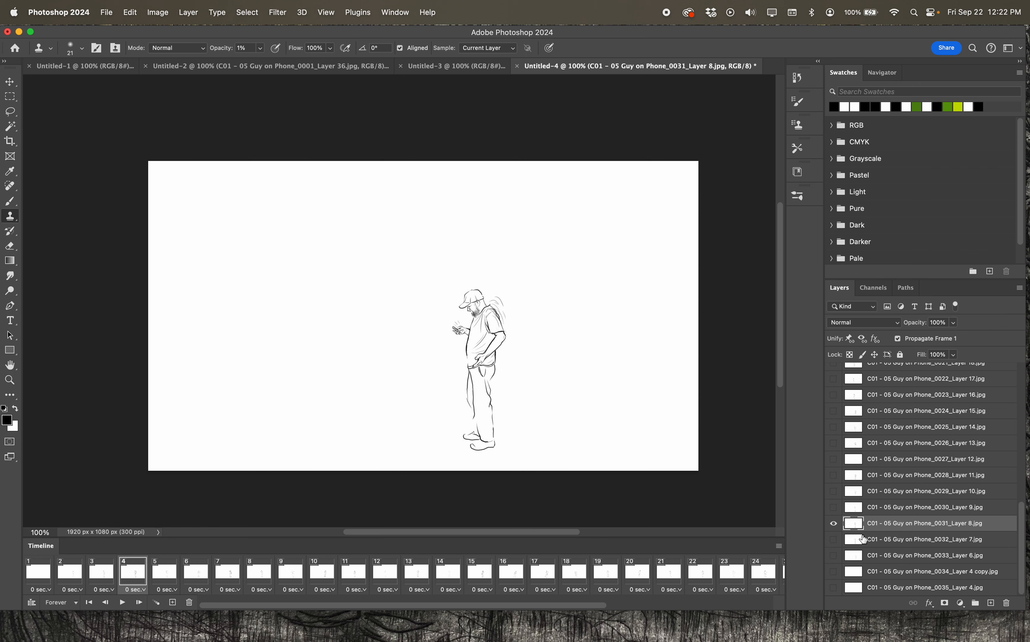
click(164, 578)
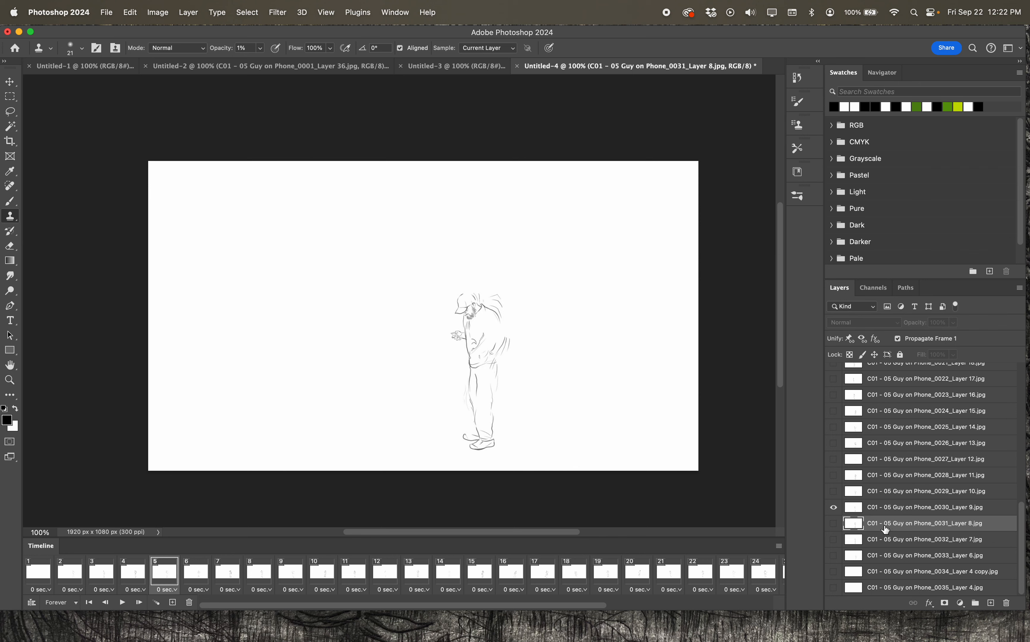
click(890, 508)
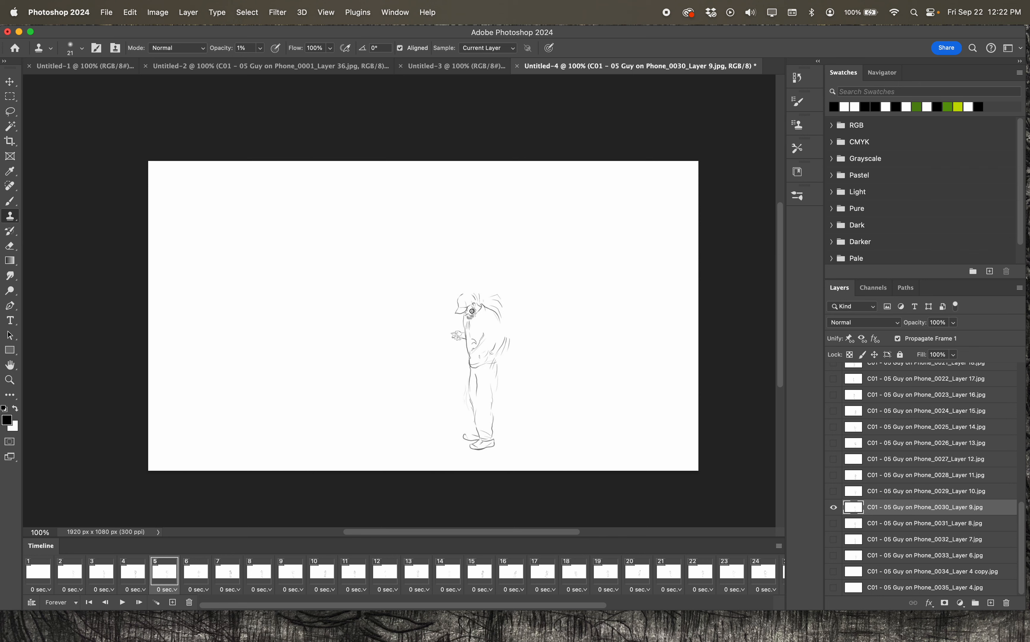
- Try a Clone Stamp mark on the frame 5 drawing, dismiss the warning, and switch to the Brush tool
click(499, 317)
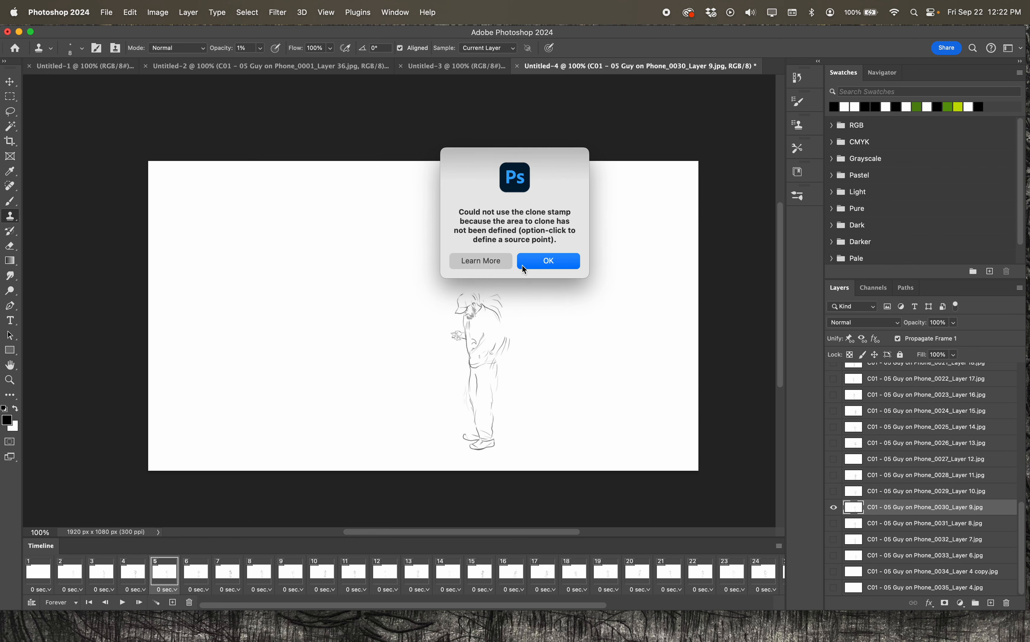
click(544, 261)
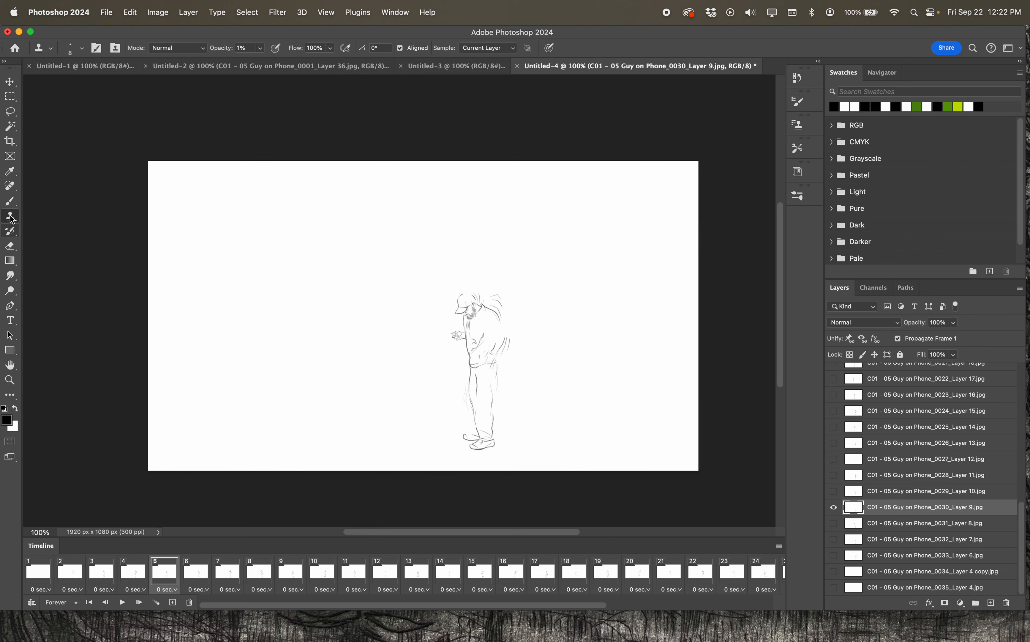
click(10, 202)
right_click(12, 206)
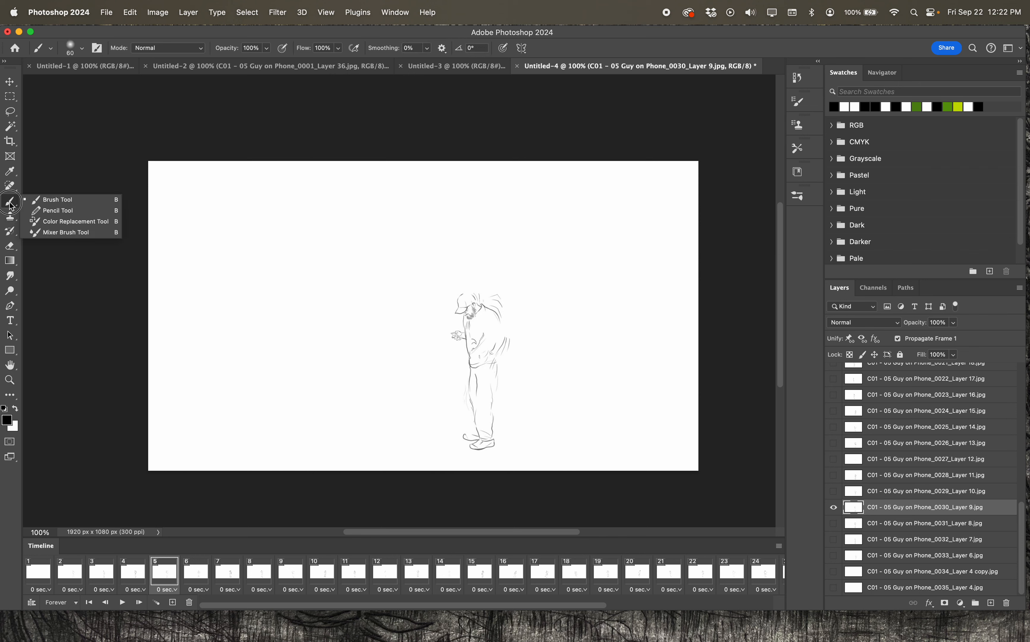
click(38, 196)
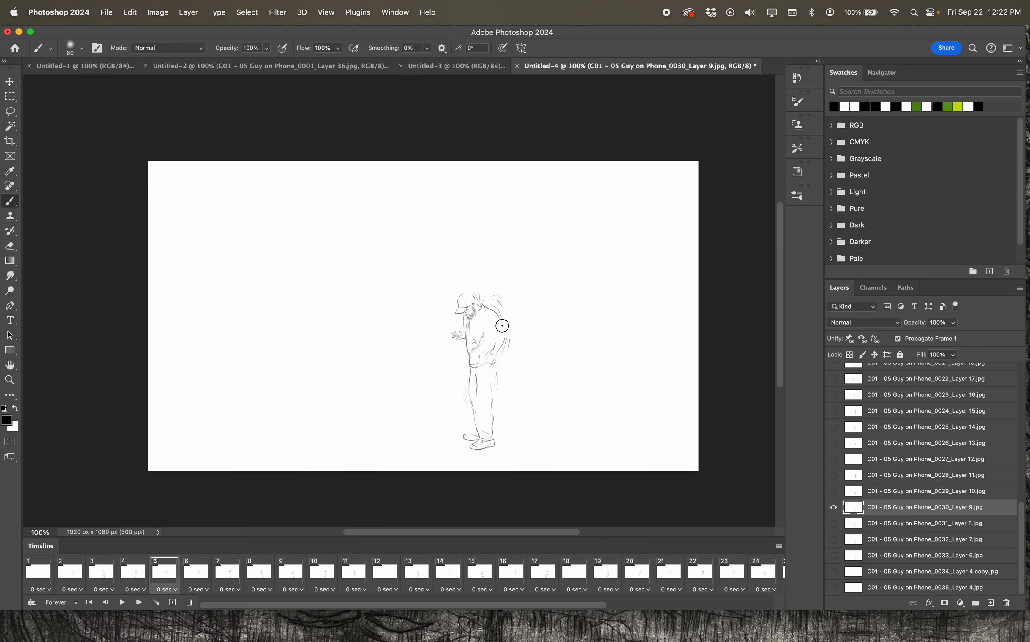
- Reduce the brush size, try a stroke along the figure's back on frame 5, and undo it
key(bracketleft)
key(bracketleft)
key(bracketleft)
key(bracketleft)
key(bracketleft)
key(bracketleft)
key(bracketleft)
key(bracketleft)
drag(502, 325, 495, 358)
key(super+z)
- Set the brush size to 1 px and add strokes along the figure's back on frame 5
click(82, 48)
drag(68, 85, 63, 86)
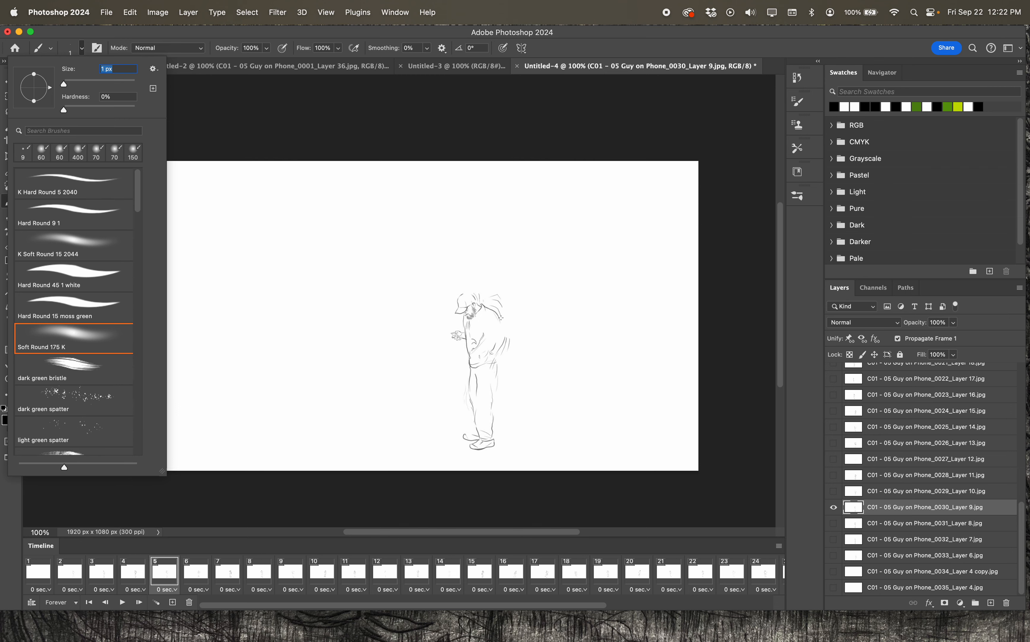
mouse_move(501, 318)
mouse_down()
mouse_move(497, 349)
mouse_move(509, 333)
mouse_move(495, 322)
mouse_up()
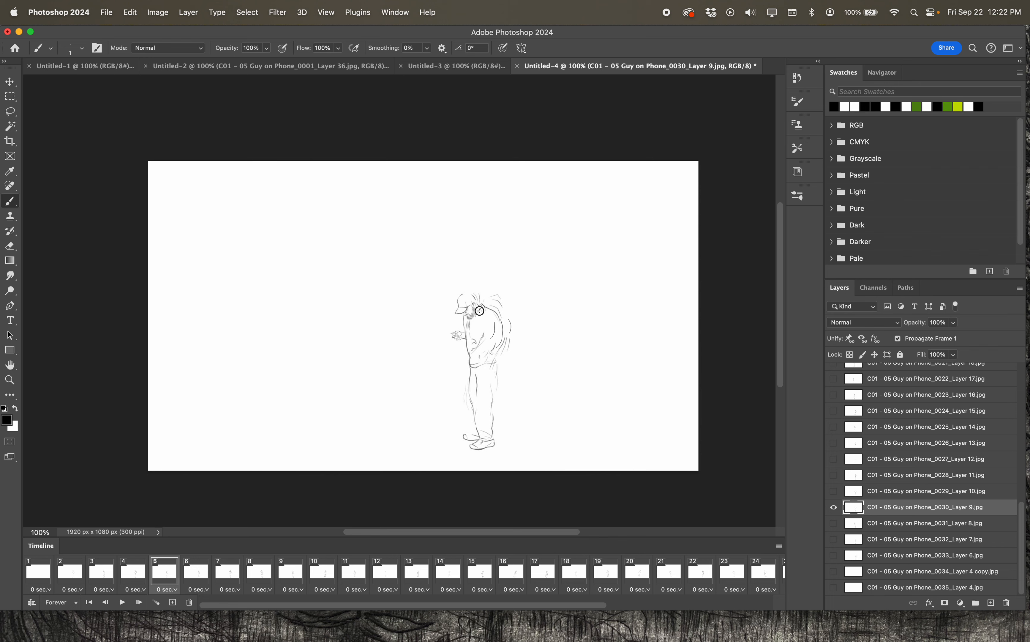
- Draw short lines radiating outward around the figure's head and upper body on frame 5
mouse_move(454, 288)
mouse_down()
mouse_move(405, 265)
mouse_move(399, 292)
mouse_up()
drag(468, 275, 468, 233)
drag(436, 325, 426, 340)
drag(458, 270, 450, 257)
mouse_move(514, 258)
mouse_down()
mouse_move(520, 245)
mouse_move(492, 237)
mouse_up()
- Check frame 4, advance to frame 6, and draw radiating lines around the figure's head on its layer, C01 - 05 Guy on Phone_0029_Layer 10.jpg
click(106, 603)
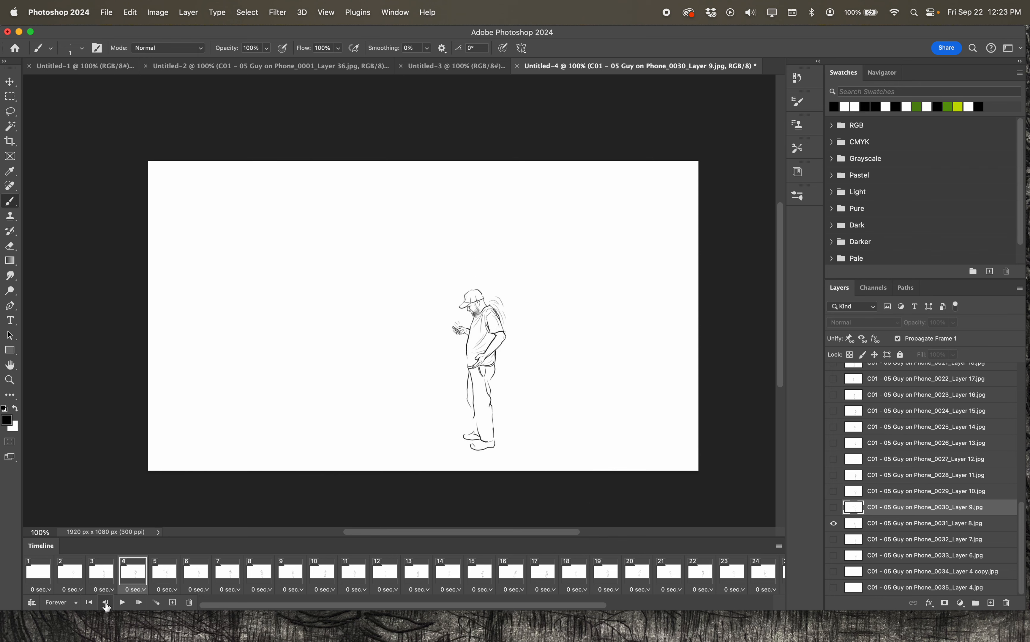
click(139, 604)
click(140, 604)
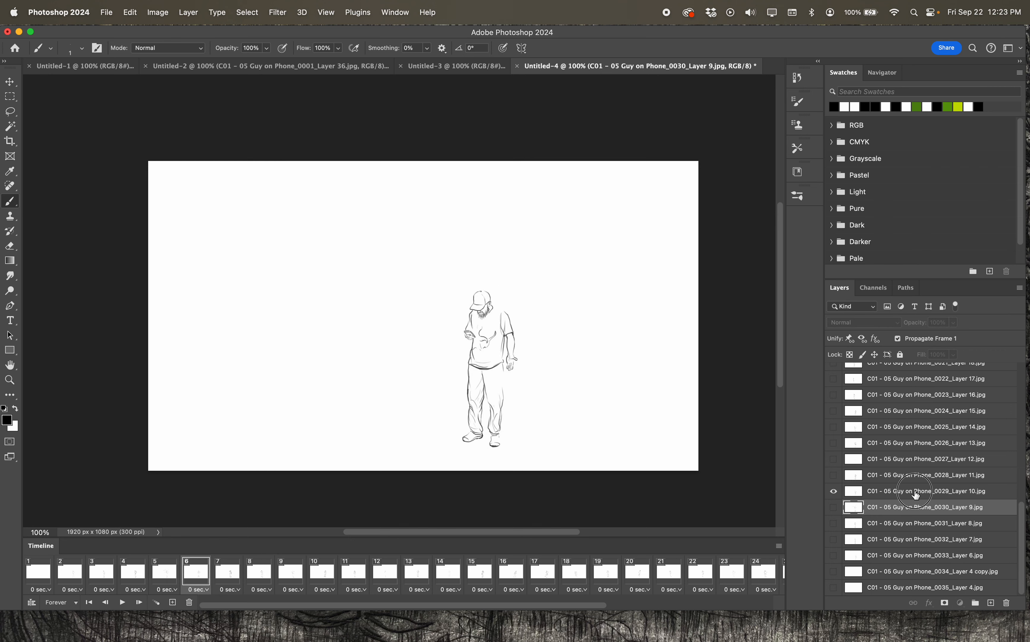
click(916, 494)
mouse_move(474, 275)
mouse_down()
mouse_move(445, 249)
mouse_move(421, 283)
mouse_up()
drag(488, 271, 509, 239)
mouse_move(515, 286)
mouse_down()
mouse_move(539, 278)
mouse_move(483, 251)
mouse_up()
drag(451, 337, 444, 349)
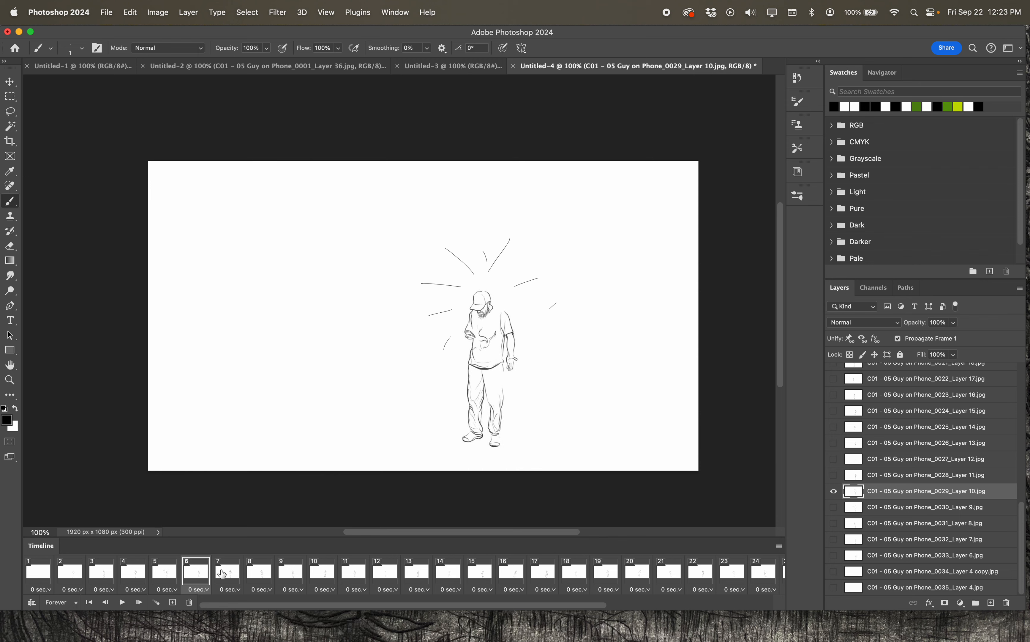
- Play the animation to review the added lines, and stop playback
click(122, 603)
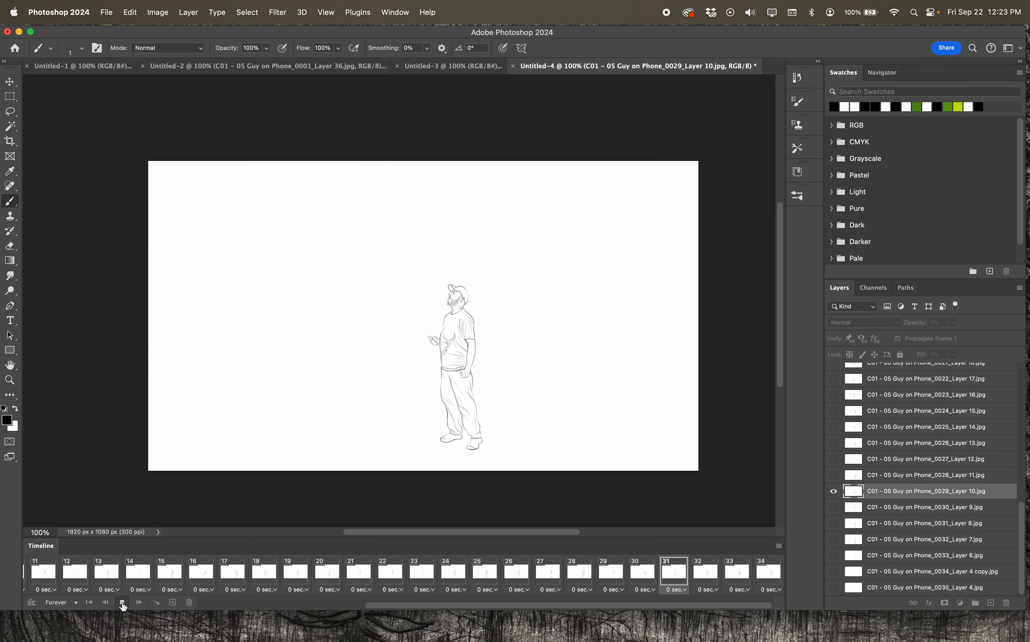
click(122, 603)
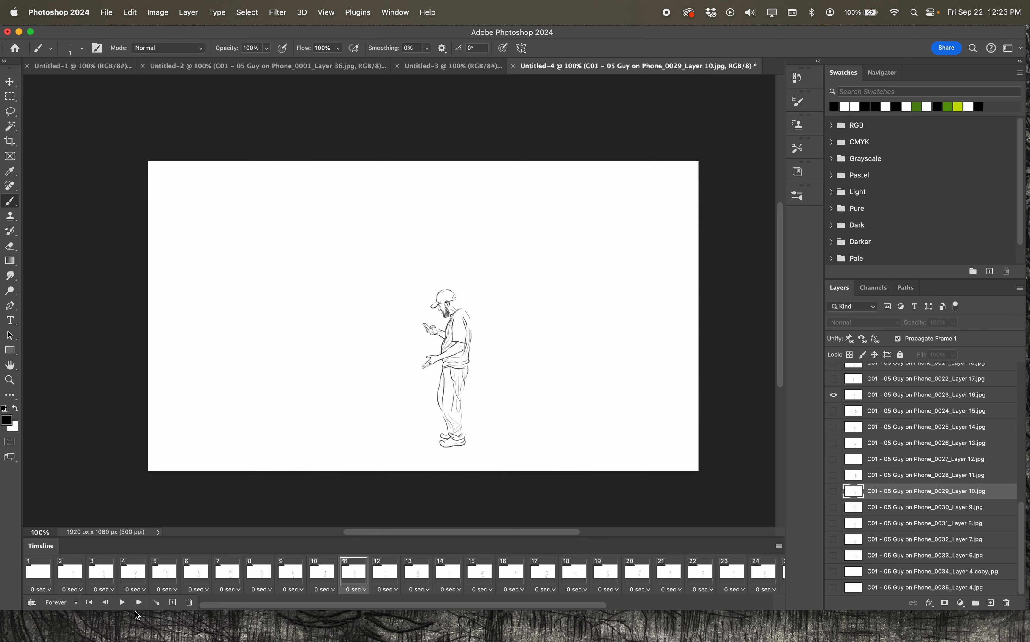
- Go back to frame 5 and set its frame delay to 0.5 seconds
click(105, 606)
click(106, 606)
click(106, 606)
click(107, 606)
click(107, 607)
click(107, 606)
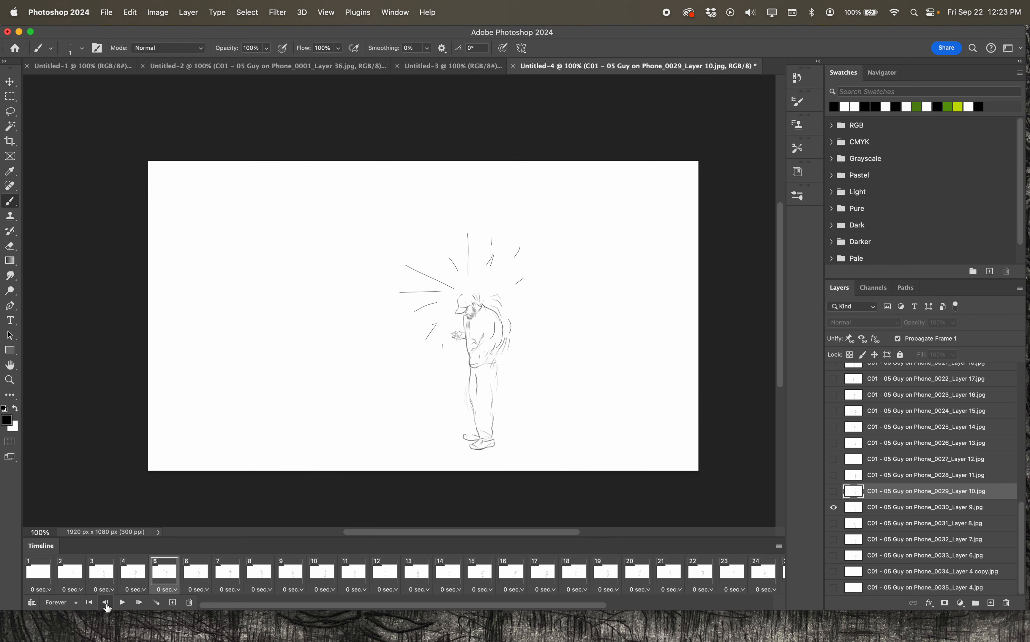
click(175, 592)
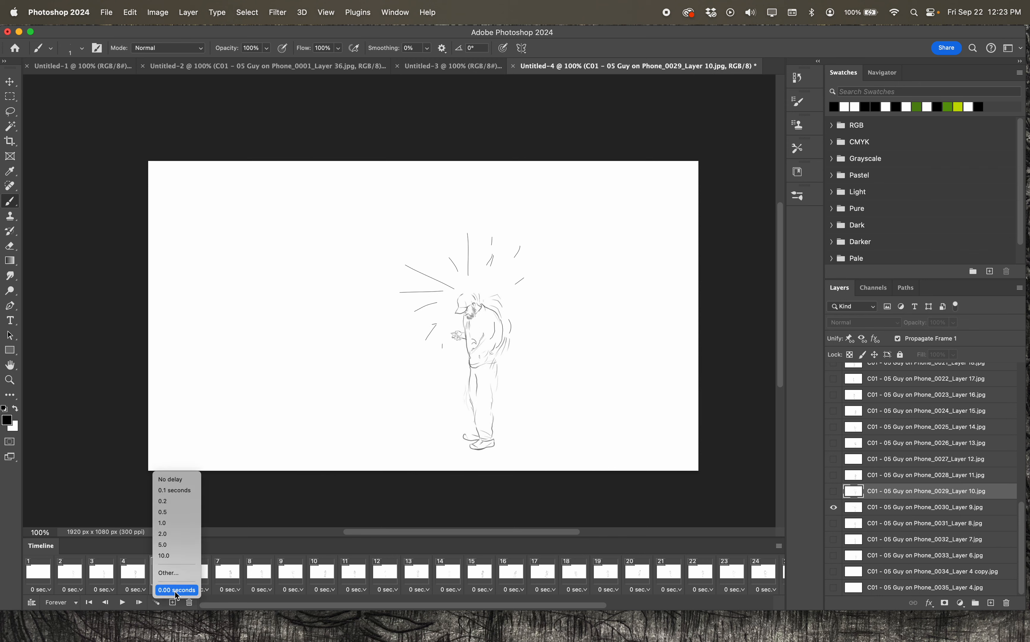
click(178, 514)
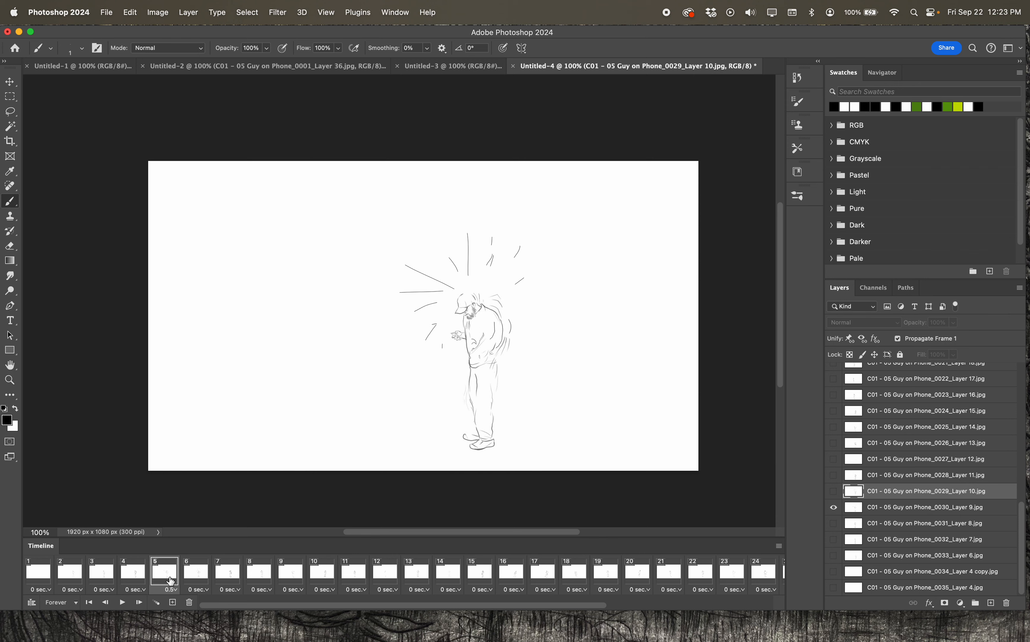
- Step back to the opening frames and play the animation to review the timing of frame 5, and stop playback
key(space)
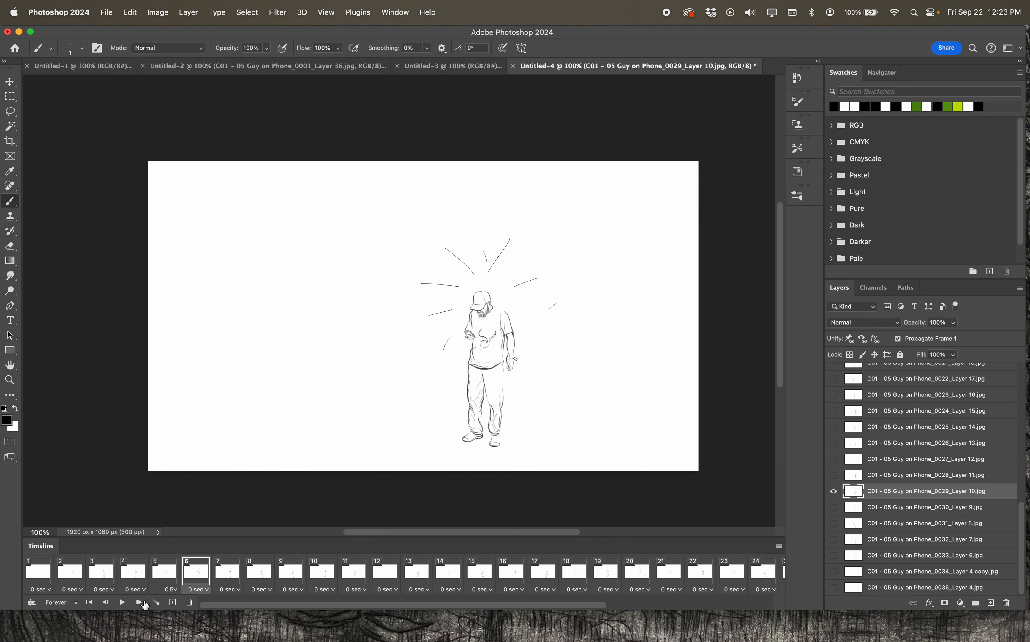
click(106, 602)
click(106, 603)
click(106, 603)
click(106, 603)
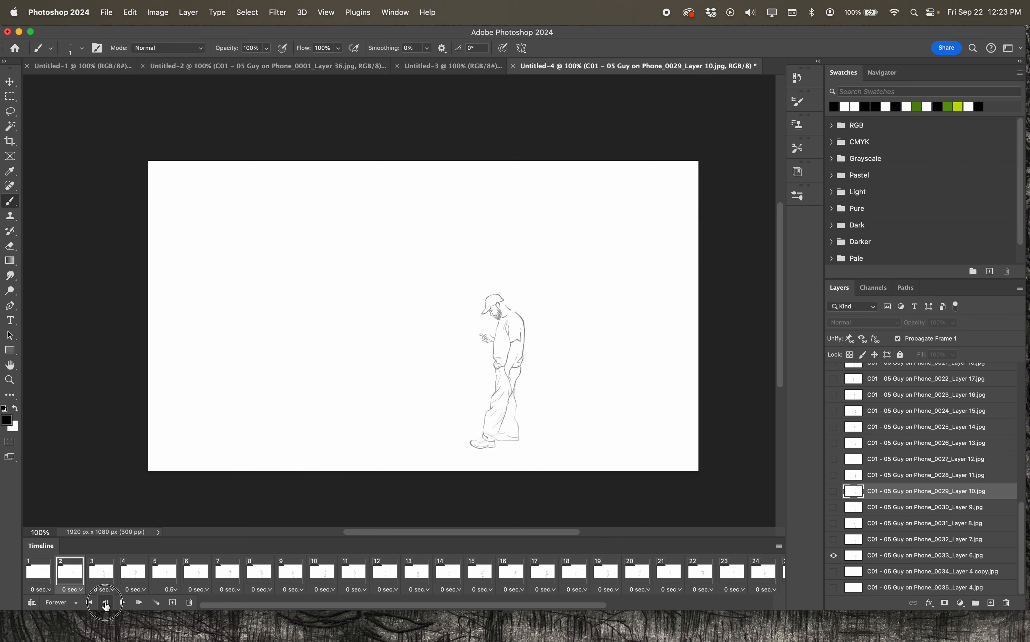
click(105, 603)
click(106, 603)
key(space)
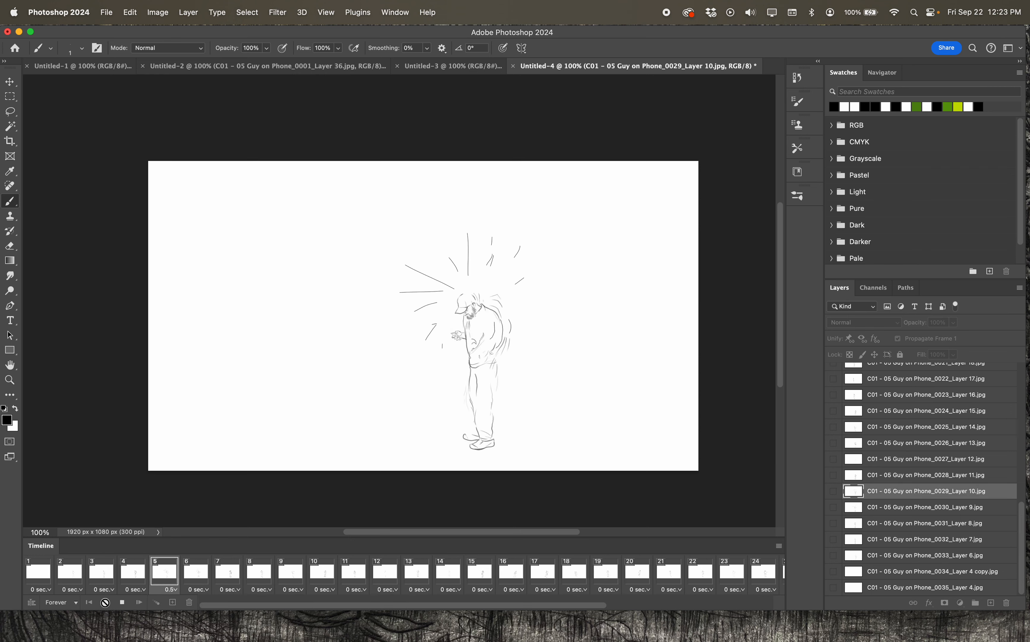
click(106, 603)
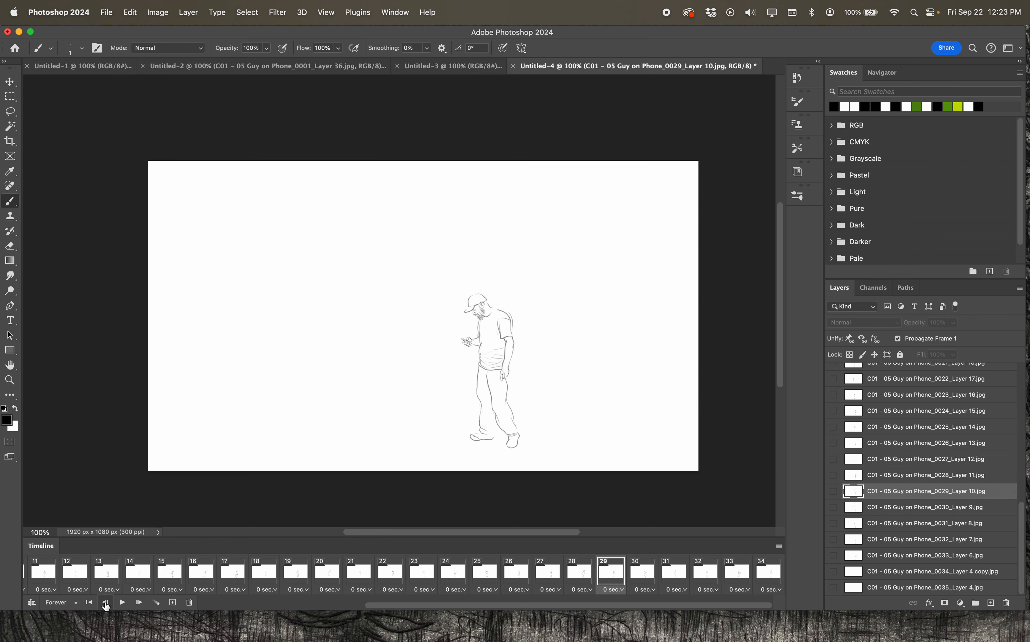